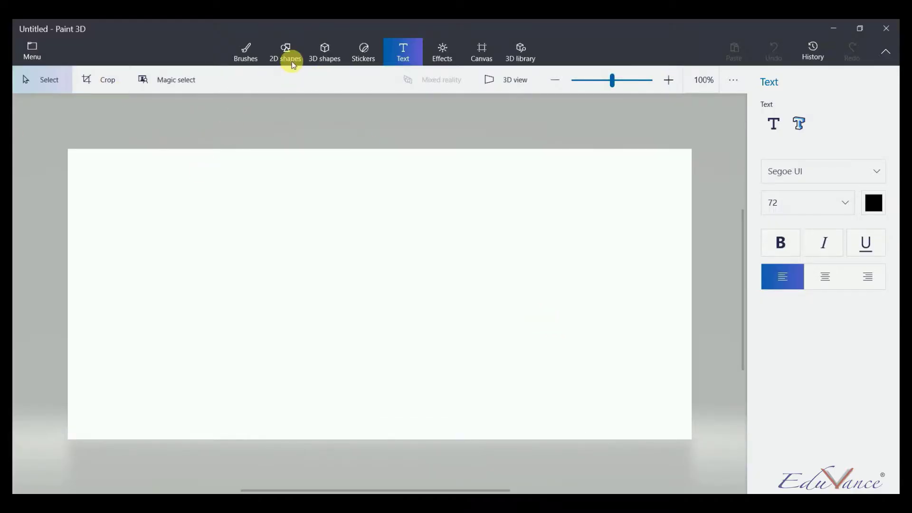
# Pick the Cylinder from the 3D shapes objects, ready to draw on the blank canvas
pyautogui.click(331, 52)
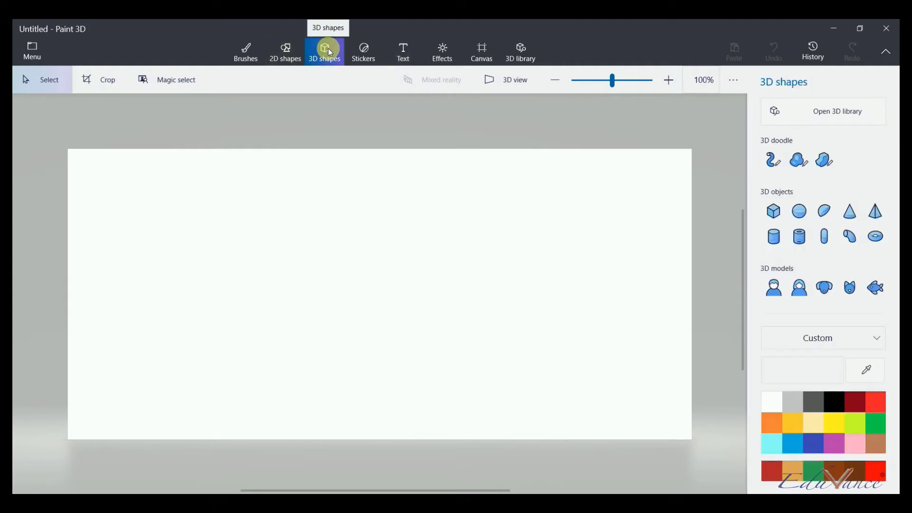
pyautogui.click(779, 237)
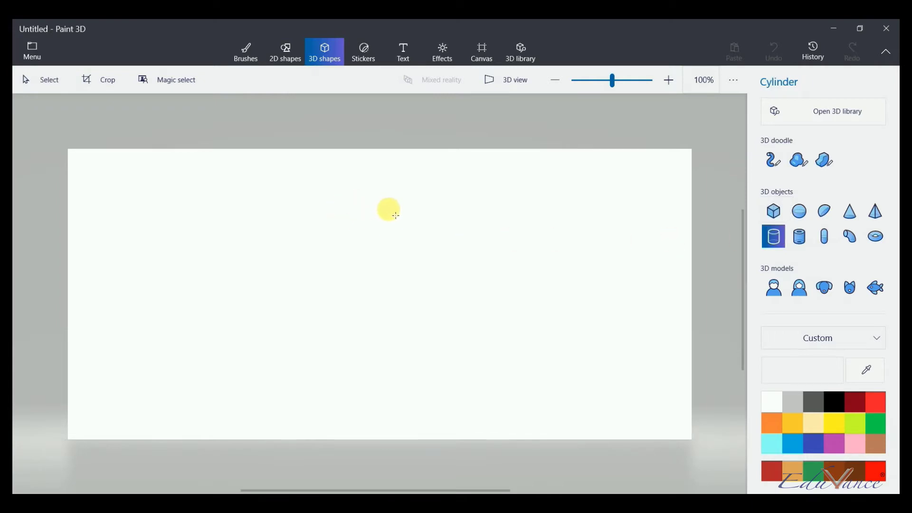
# Draw a tall cylinder down the canvas middle and narrow it into a thin pole
pyautogui.moveTo(396, 216); pyautogui.dragTo(407, 423)
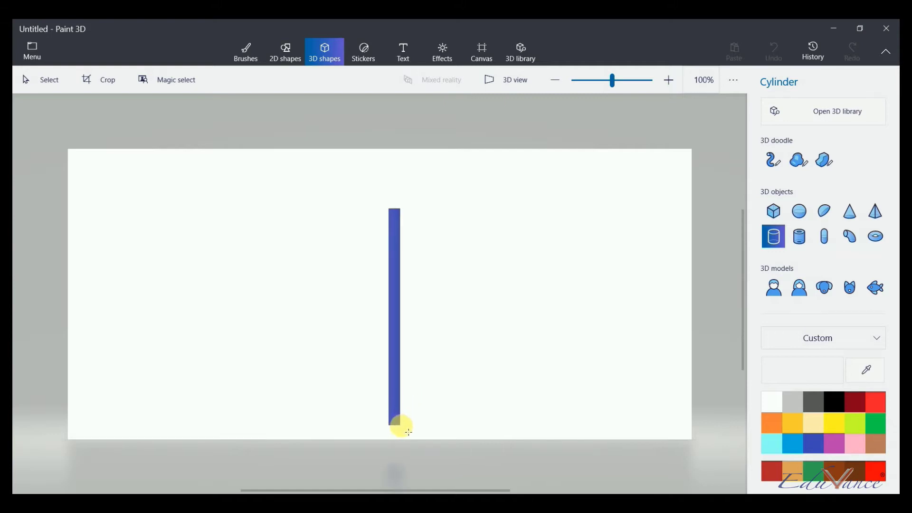
pyautogui.moveTo(408, 432)
pyautogui.mouseDown()
pyautogui.moveTo(453, 436)
pyautogui.moveTo(411, 424)
pyautogui.moveTo(418, 441)
pyautogui.moveTo(400, 431)
pyautogui.moveTo(408, 439)
pyautogui.mouseUp()
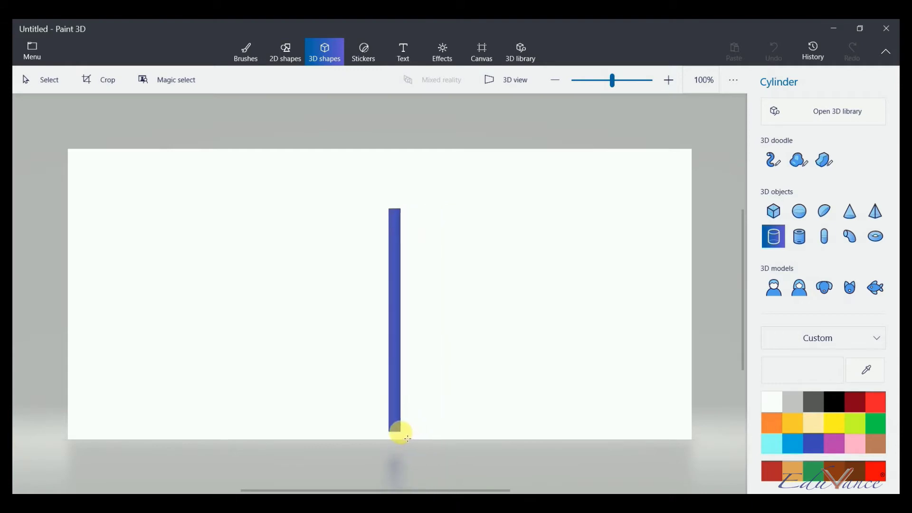
# Switch to 3D view and reposition the cylinder, adjusting its depth, width and spin
pyautogui.click(509, 81)
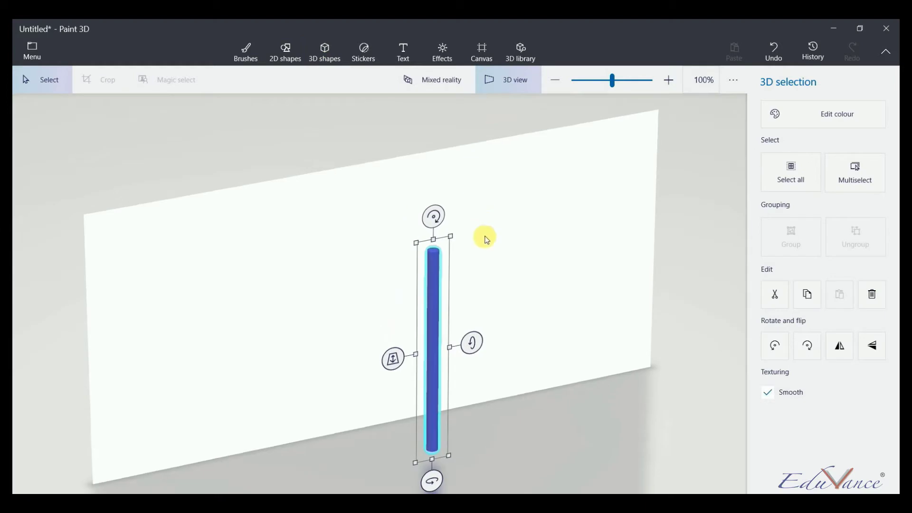
pyautogui.moveTo(439, 267); pyautogui.dragTo(414, 231)
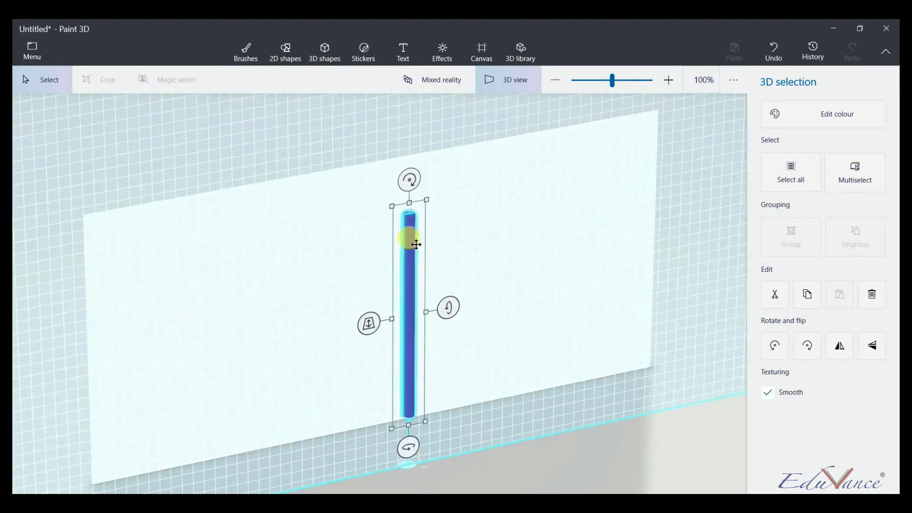
pyautogui.moveTo(360, 311); pyautogui.dragTo(350, 309)
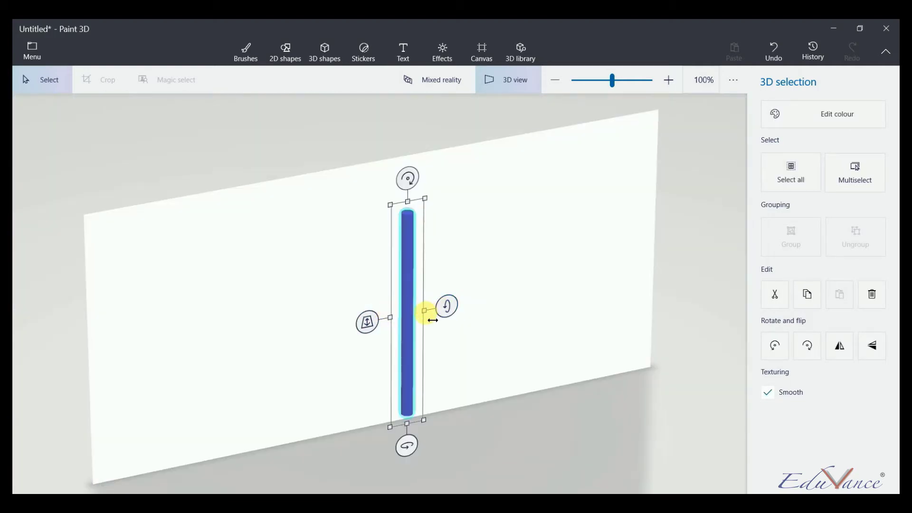
pyautogui.moveTo(433, 320); pyautogui.dragTo(413, 287)
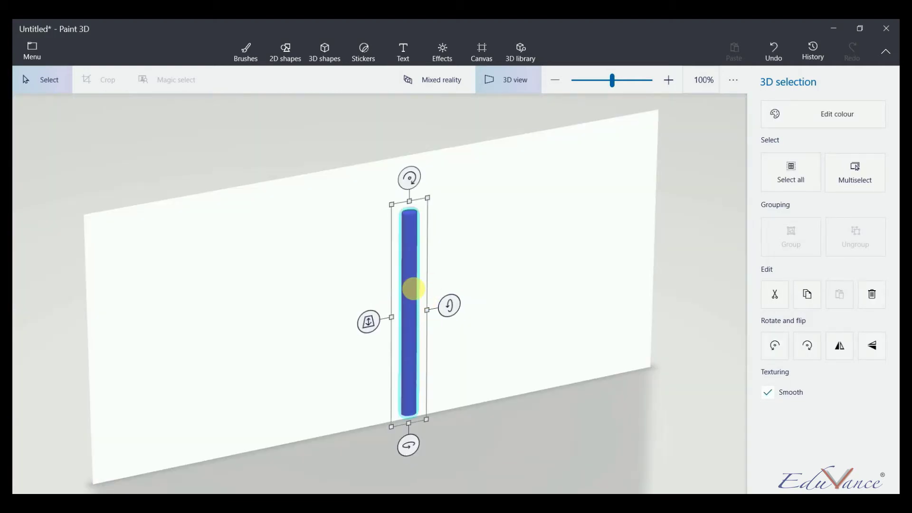
pyautogui.moveTo(408, 449); pyautogui.dragTo(416, 442)
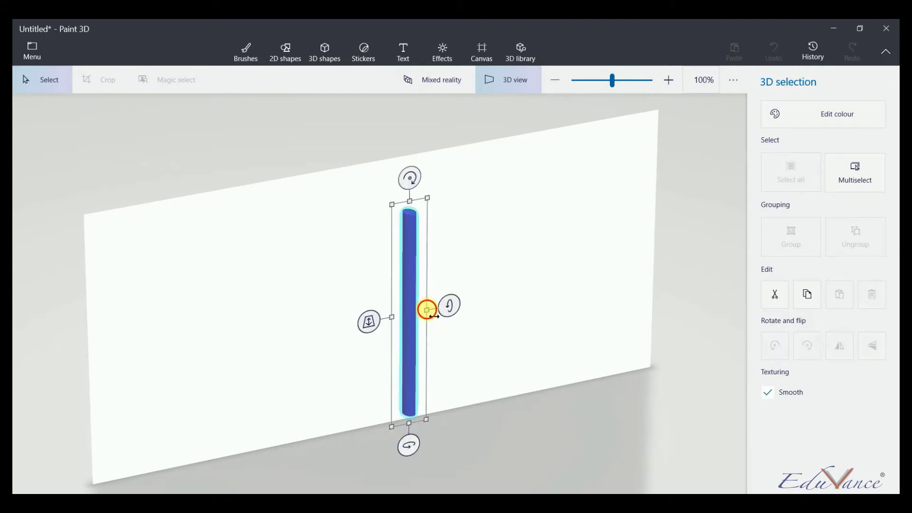
# Fine-tune the pole's thickness and its rotation around the upright axis
pyautogui.moveTo(434, 316); pyautogui.dragTo(438, 316)
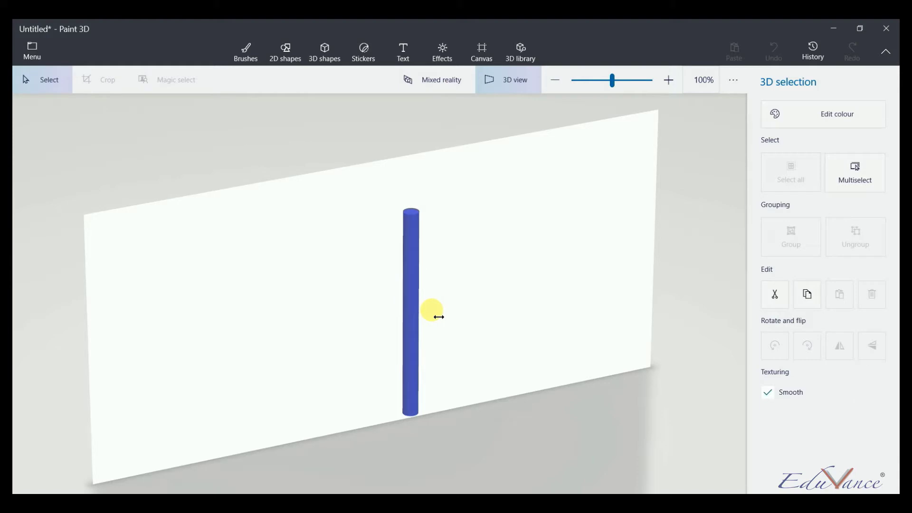
pyautogui.moveTo(438, 317); pyautogui.dragTo(433, 317)
pyautogui.moveTo(409, 446); pyautogui.dragTo(421, 441)
pyautogui.click(436, 317)
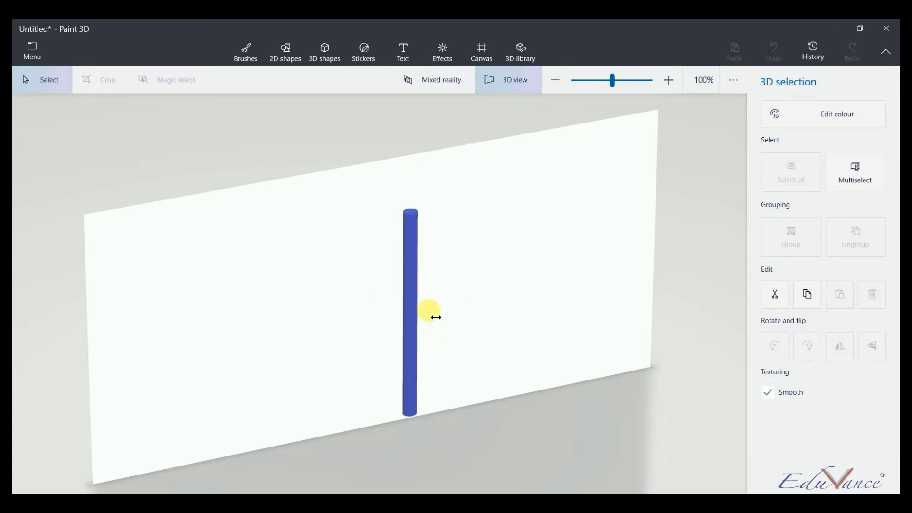
pyautogui.moveTo(434, 317); pyautogui.dragTo(433, 306)
pyautogui.moveTo(414, 444); pyautogui.dragTo(414, 446)
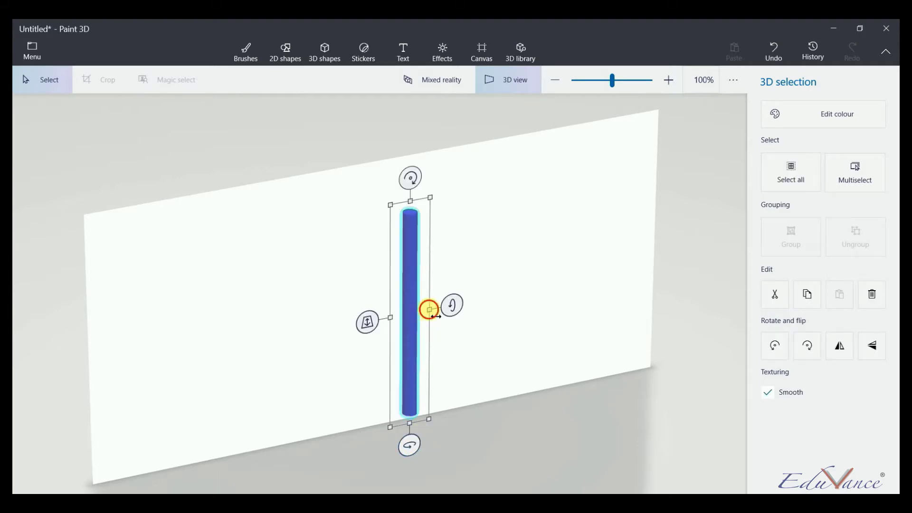
pyautogui.moveTo(435, 316); pyautogui.dragTo(434, 315)
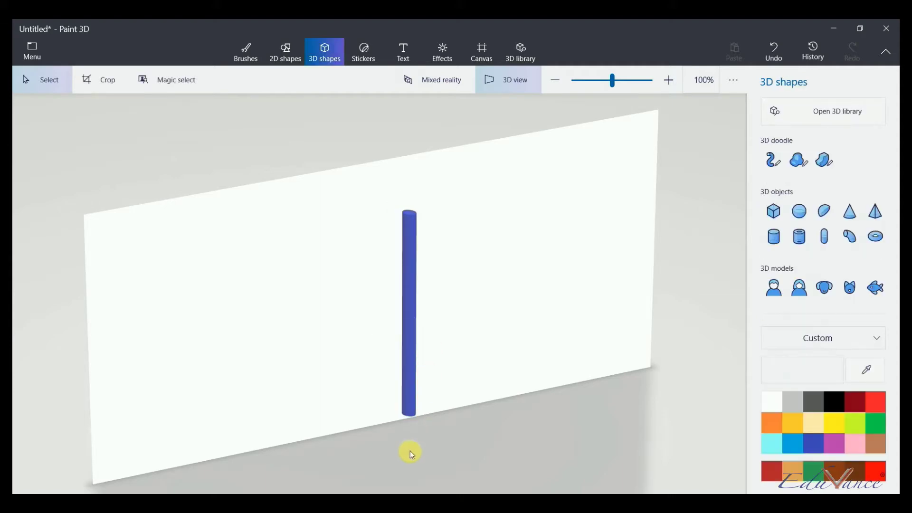
# Move the blue pole higher, spin it around its upright axis, and reselect it
pyautogui.click(409, 390)
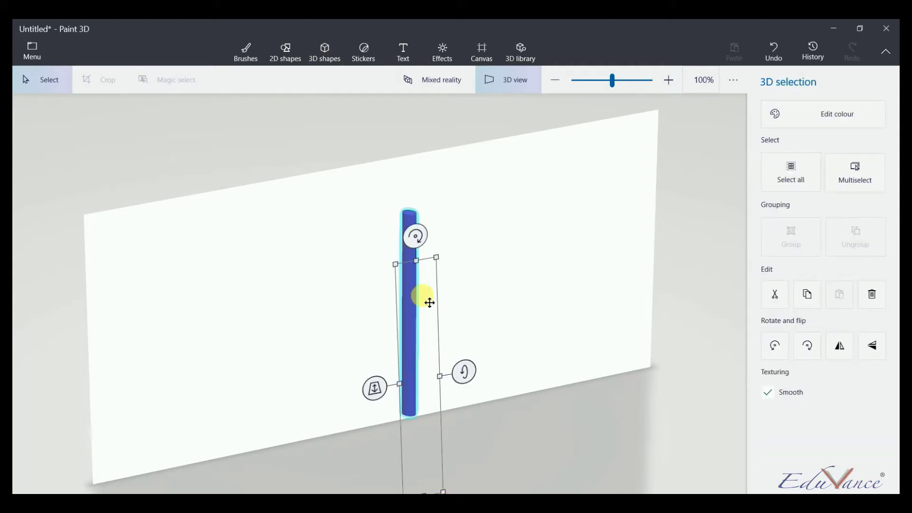
pyautogui.moveTo(417, 336); pyautogui.dragTo(422, 376)
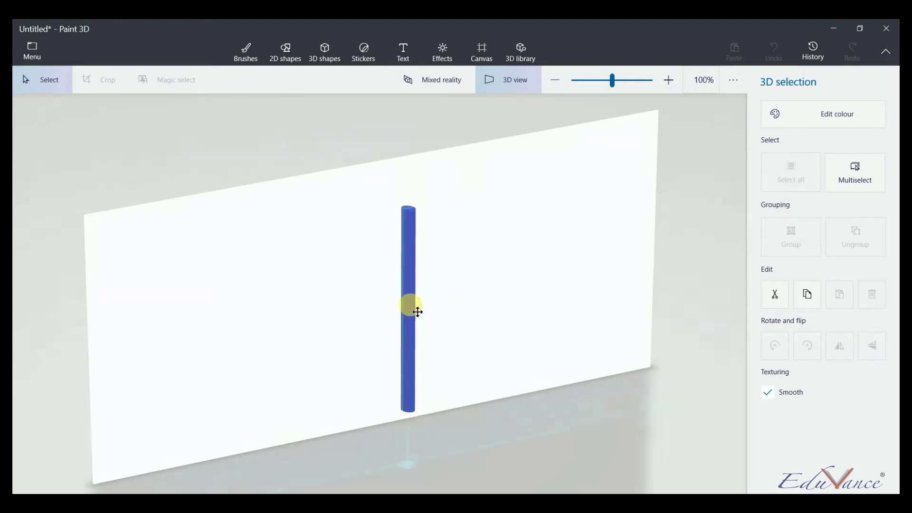
pyautogui.moveTo(407, 413); pyautogui.dragTo(425, 417)
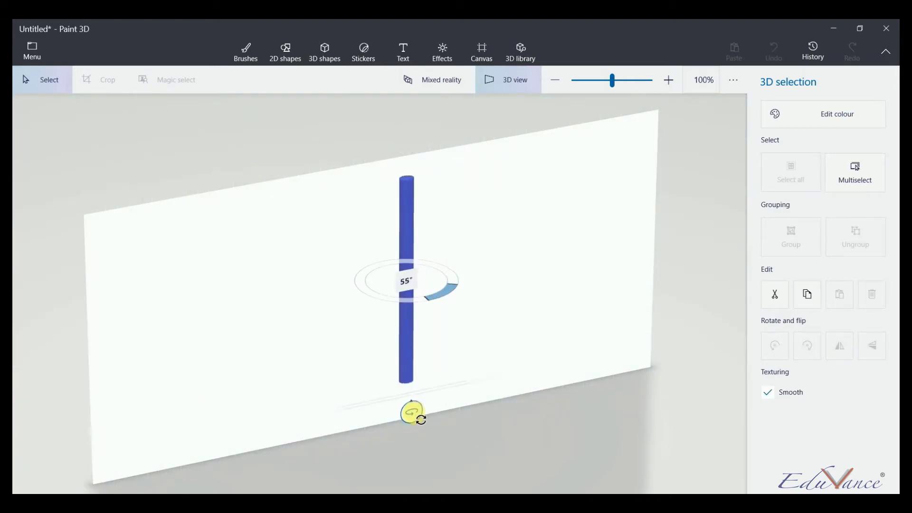
pyautogui.moveTo(416, 412); pyautogui.dragTo(415, 412)
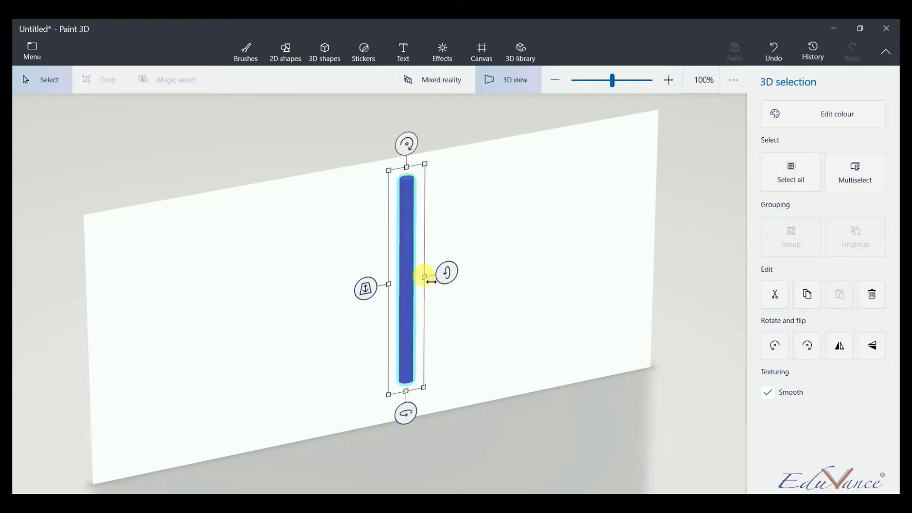
pyautogui.click(429, 279)
pyautogui.click(421, 271)
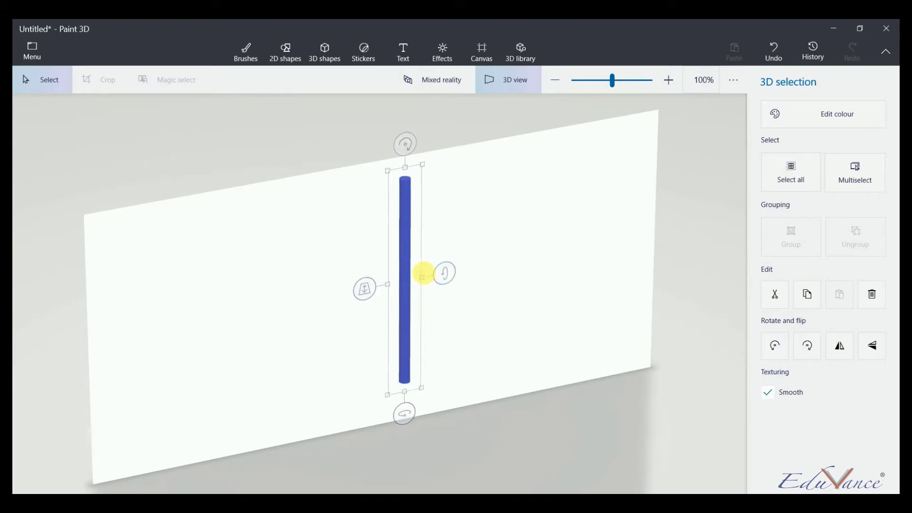
pyautogui.click(507, 212)
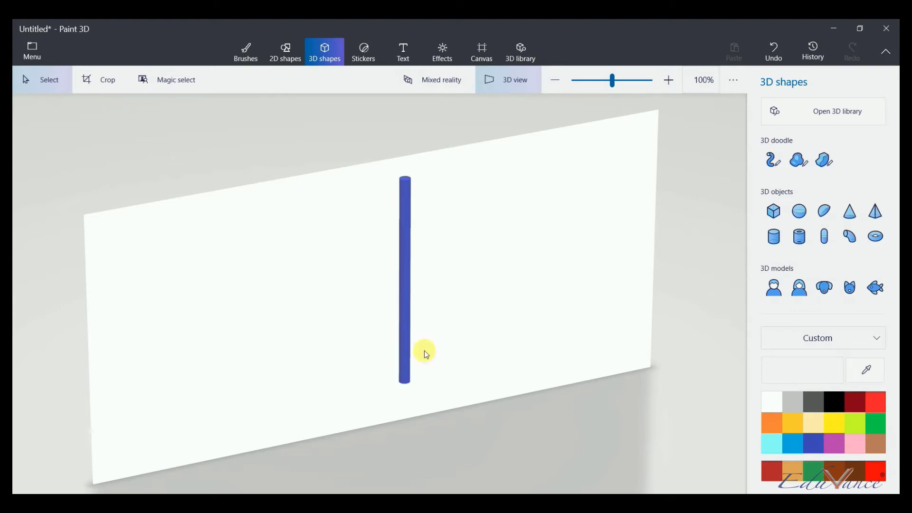
pyautogui.click(405, 319)
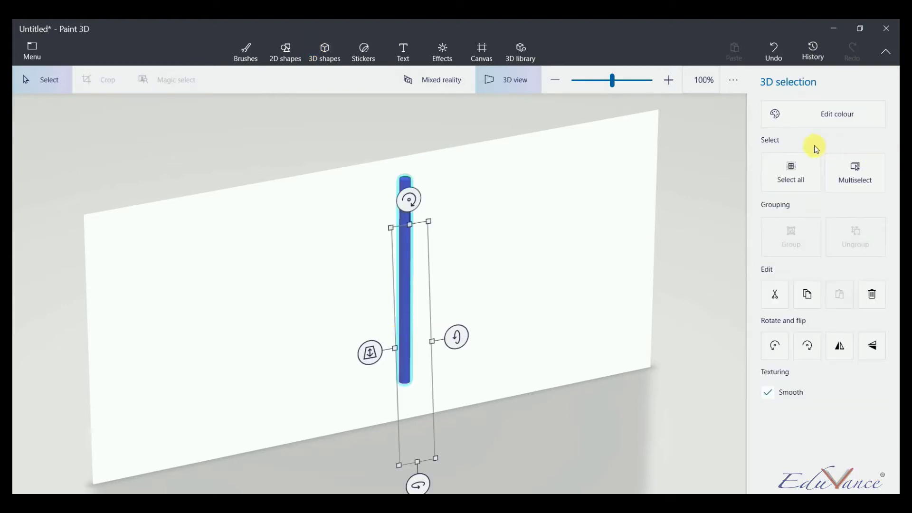
# Recolour the pole black
pyautogui.click(798, 121)
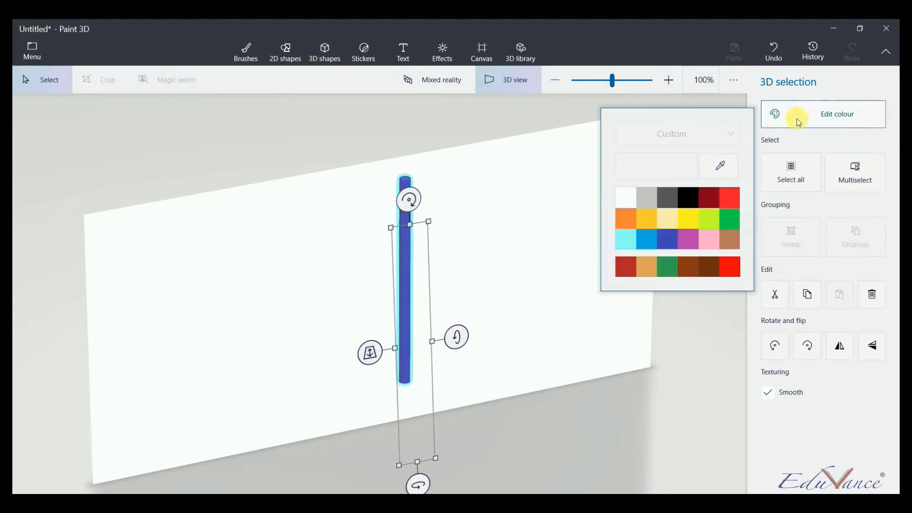
pyautogui.click(687, 195)
pyautogui.click(516, 247)
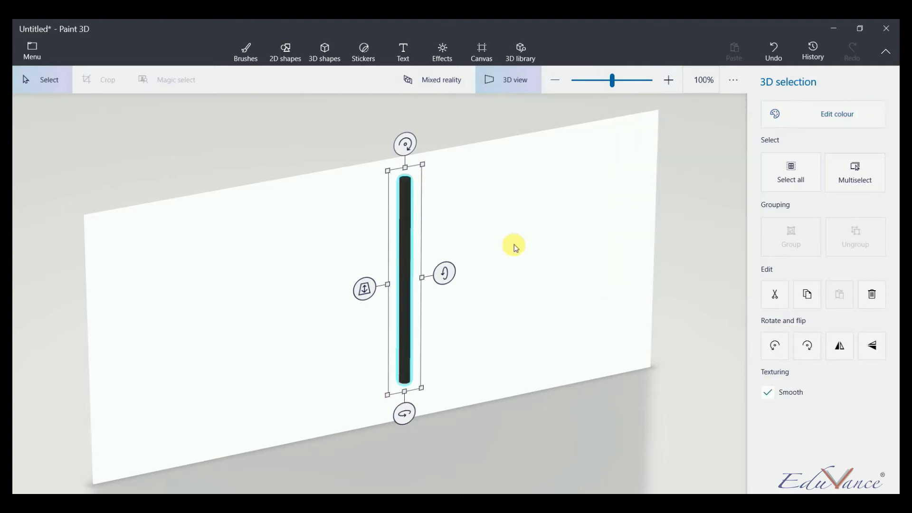
# Move the black pole back down the canvas, adjusting its depth
pyautogui.click(404, 272)
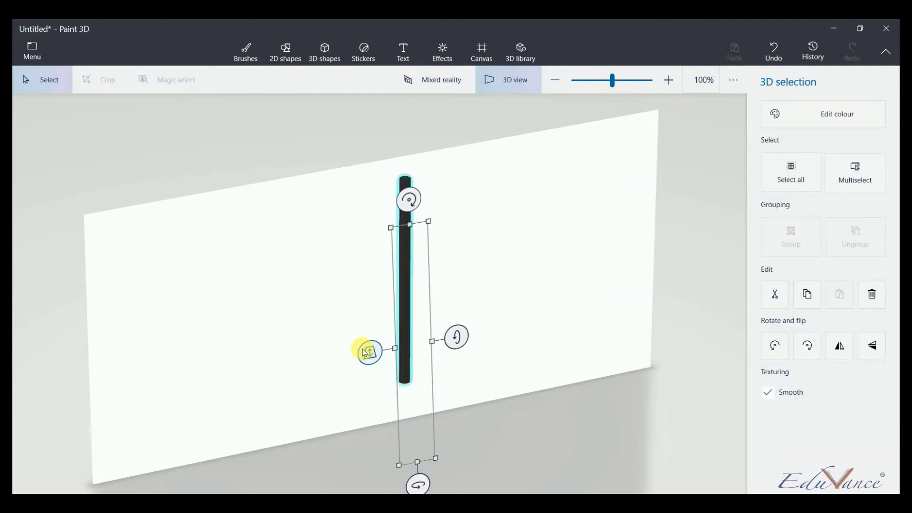
pyautogui.moveTo(366, 350); pyautogui.dragTo(368, 371)
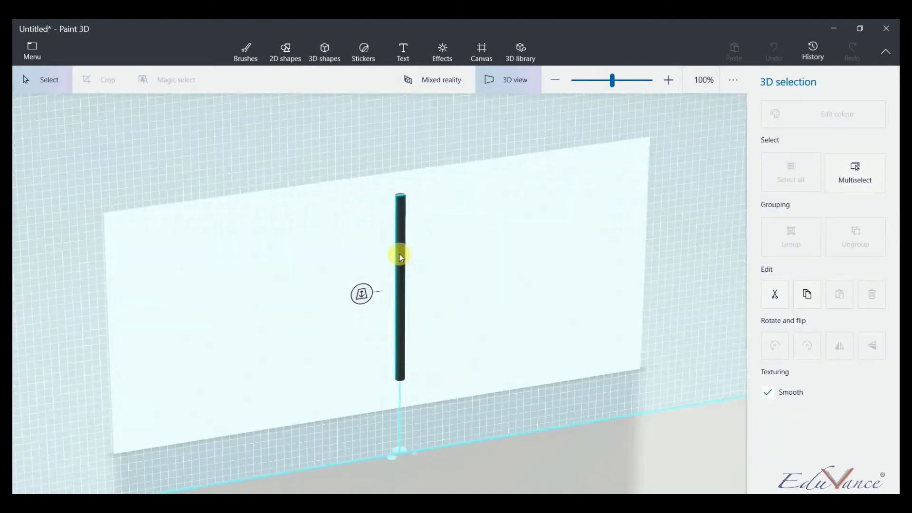
pyautogui.moveTo(408, 189); pyautogui.dragTo(407, 215)
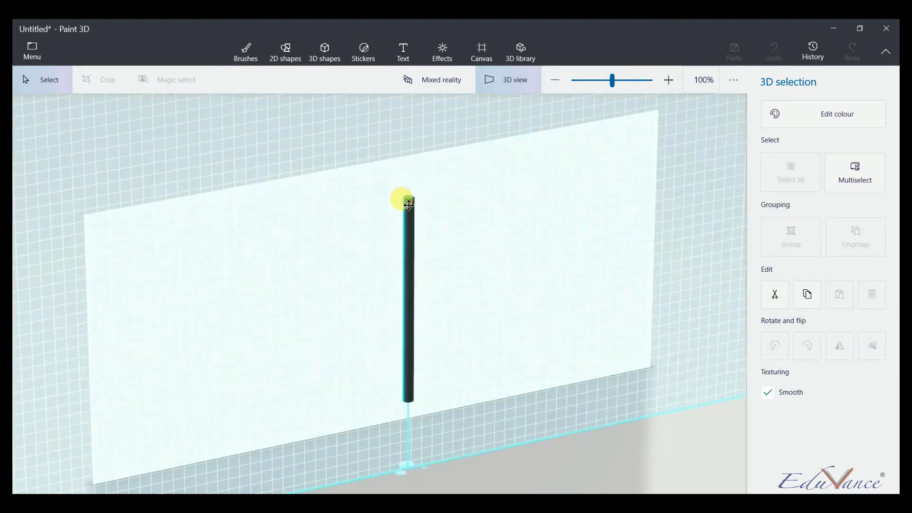
pyautogui.click(607, 318)
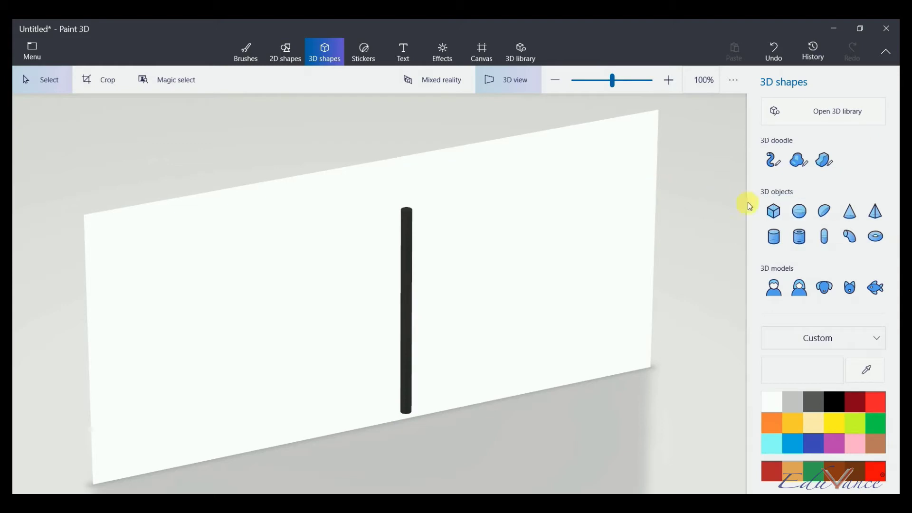
# Return to the flat view and move the black pole slightly lower and right
pyautogui.click(533, 81)
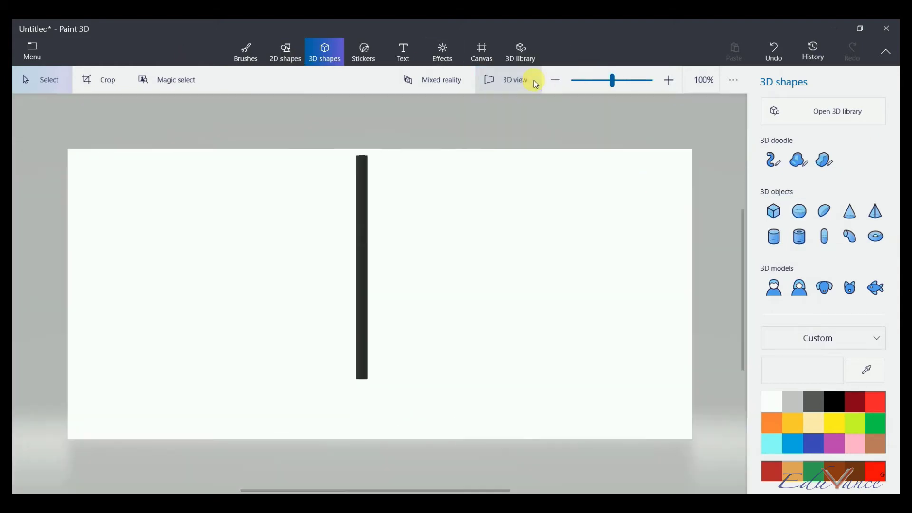
pyautogui.click(364, 182)
pyautogui.click(378, 159)
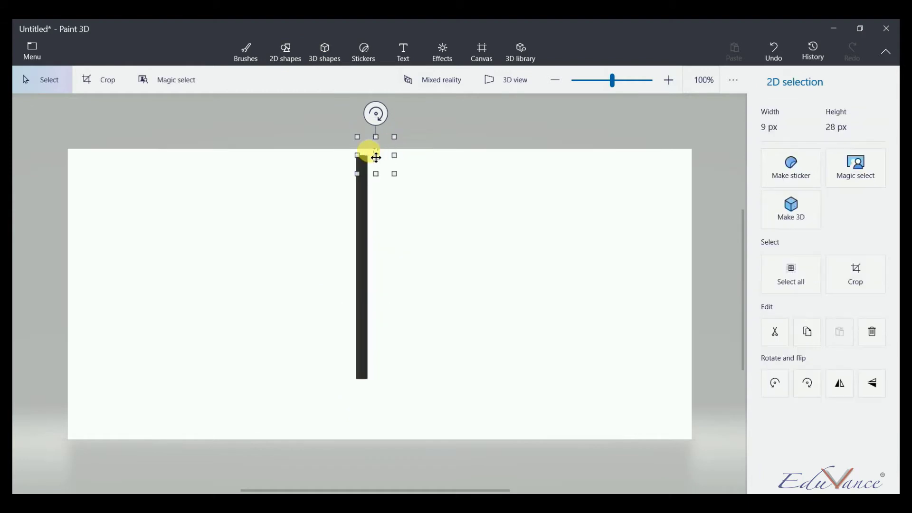
pyautogui.click(363, 202)
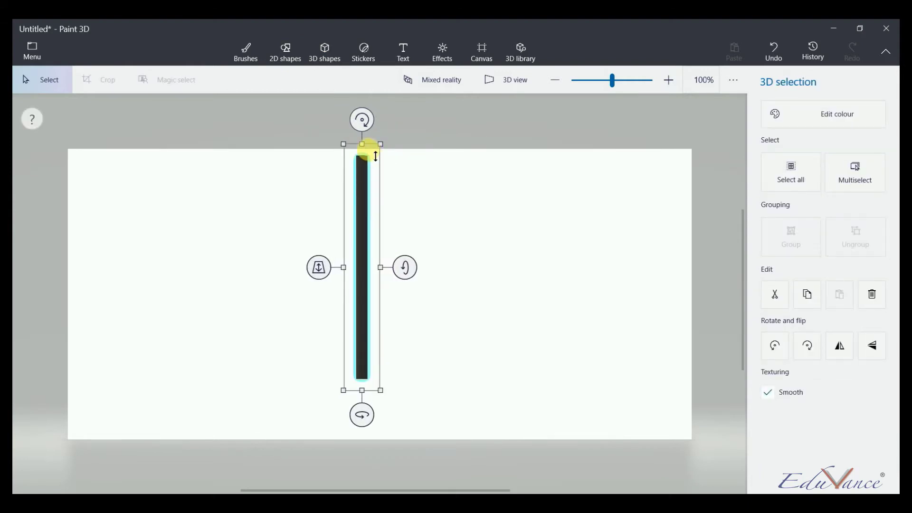
pyautogui.moveTo(377, 161)
pyautogui.mouseDown()
pyautogui.moveTo(392, 202)
pyautogui.moveTo(385, 195)
pyautogui.mouseUp()
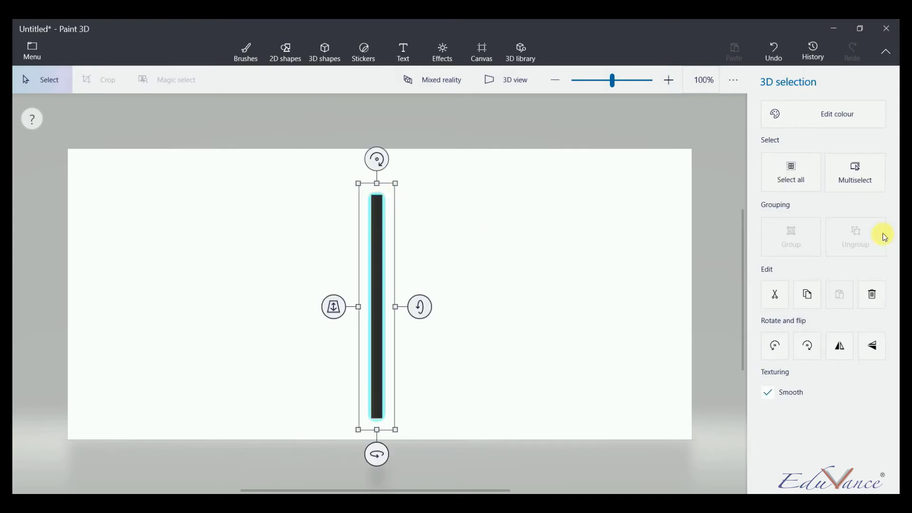
pyautogui.click(331, 55)
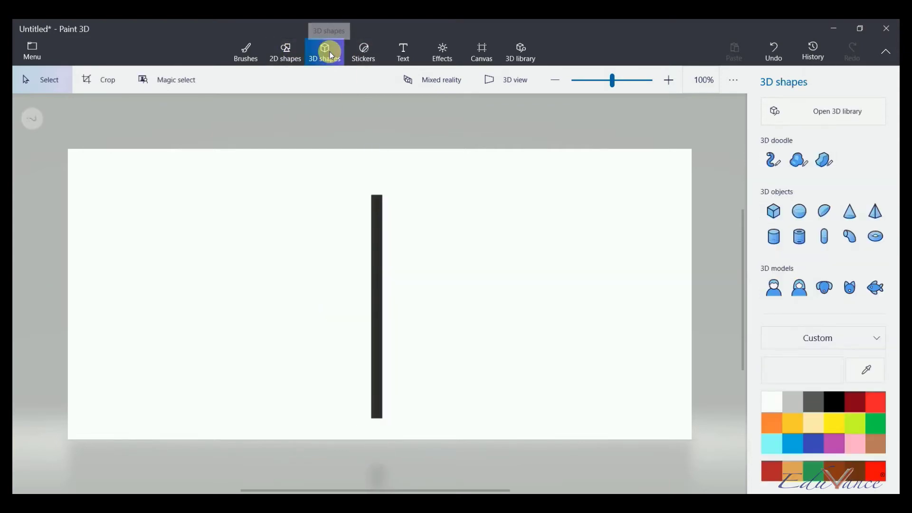
# Place a new cylinder right of the pole and squash it into a short piece
pyautogui.click(774, 236)
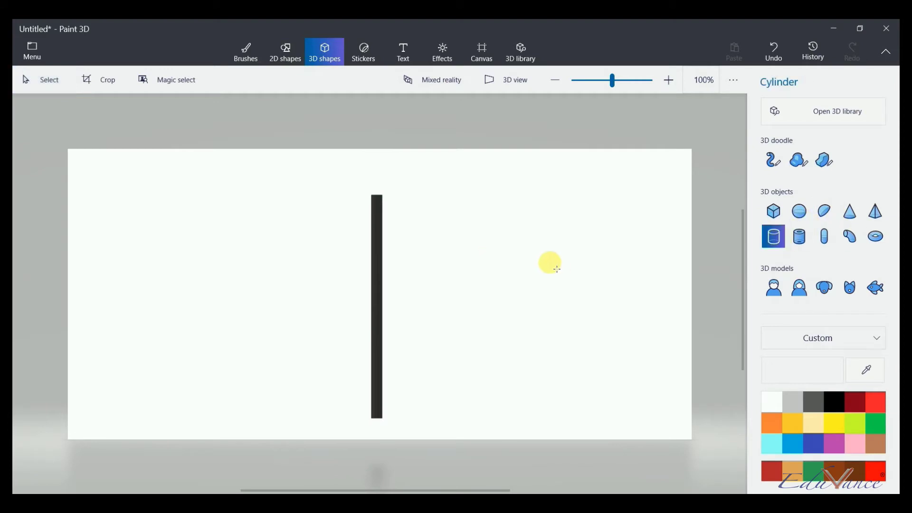
pyautogui.click(551, 263)
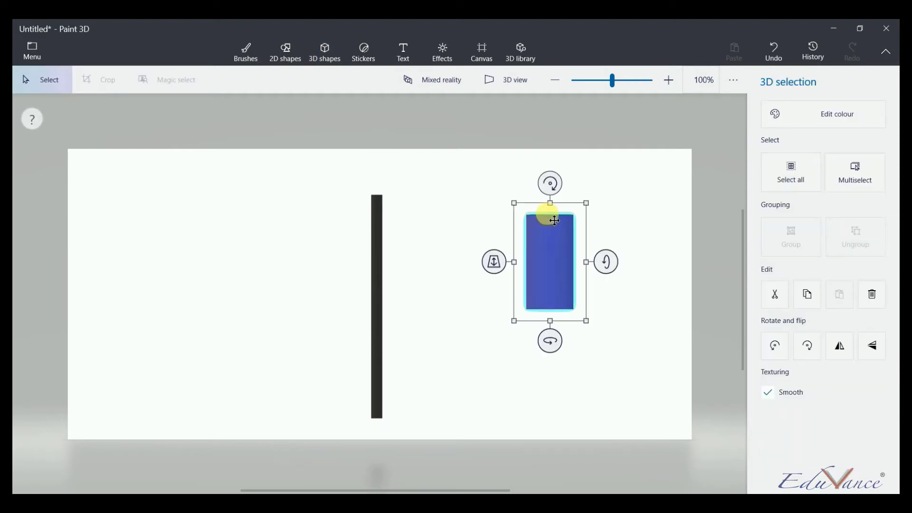
pyautogui.moveTo(558, 207)
pyautogui.mouseDown()
pyautogui.moveTo(547, 224)
pyautogui.moveTo(545, 295)
pyautogui.mouseUp()
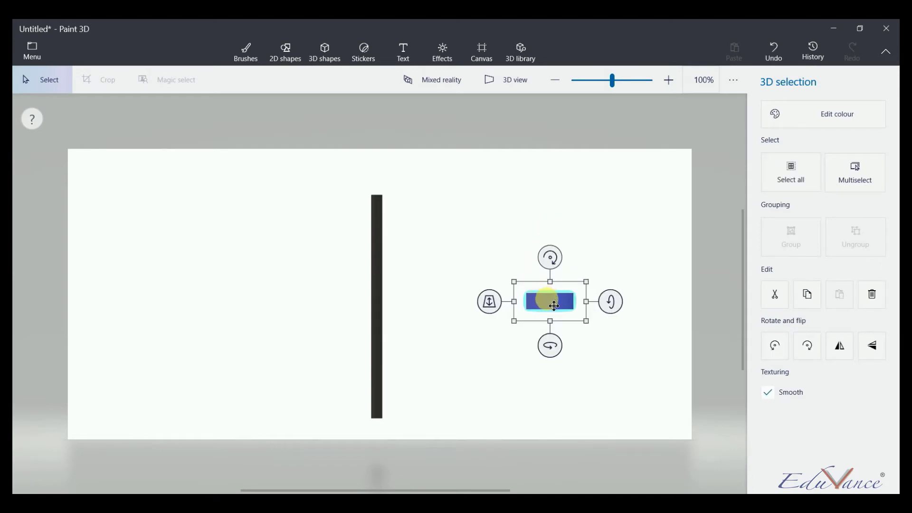
pyautogui.click(509, 80)
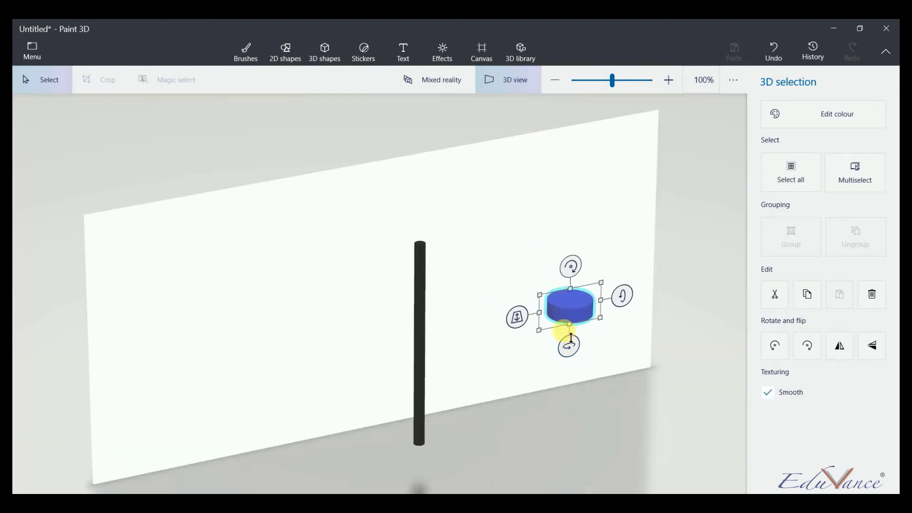
# Rotate the blue cylinder toward lying flat and nudge its position
pyautogui.moveTo(537, 311)
pyautogui.mouseDown()
pyautogui.moveTo(529, 325)
pyautogui.moveTo(601, 352)
pyautogui.moveTo(626, 341)
pyautogui.mouseUp()
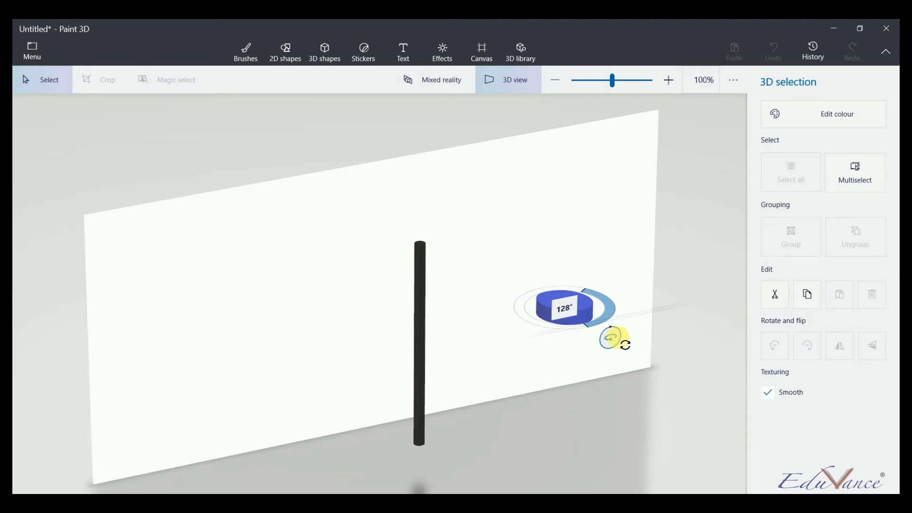
pyautogui.moveTo(626, 345); pyautogui.dragTo(613, 350)
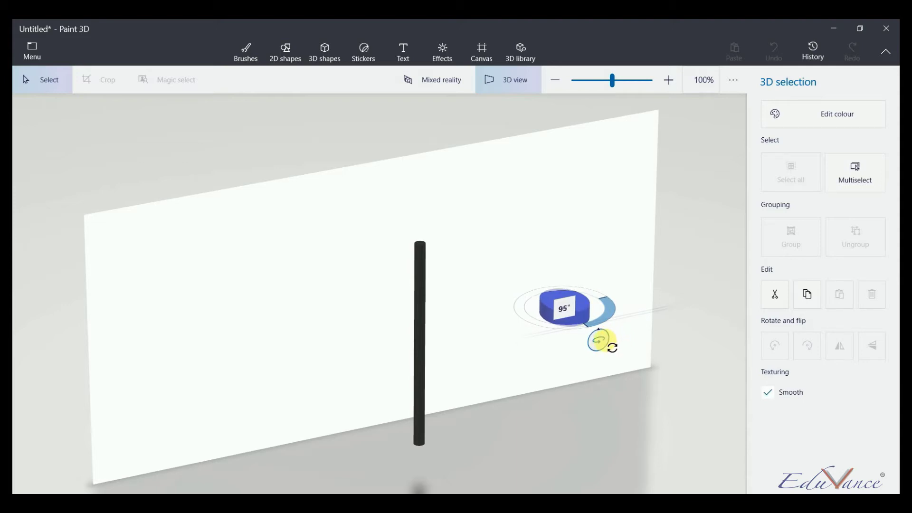
pyautogui.moveTo(602, 341)
pyautogui.mouseDown()
pyautogui.moveTo(591, 322)
pyautogui.moveTo(615, 309)
pyautogui.mouseUp()
pyautogui.moveTo(572, 346)
pyautogui.mouseDown()
pyautogui.moveTo(599, 337)
pyautogui.moveTo(584, 334)
pyautogui.mouseUp()
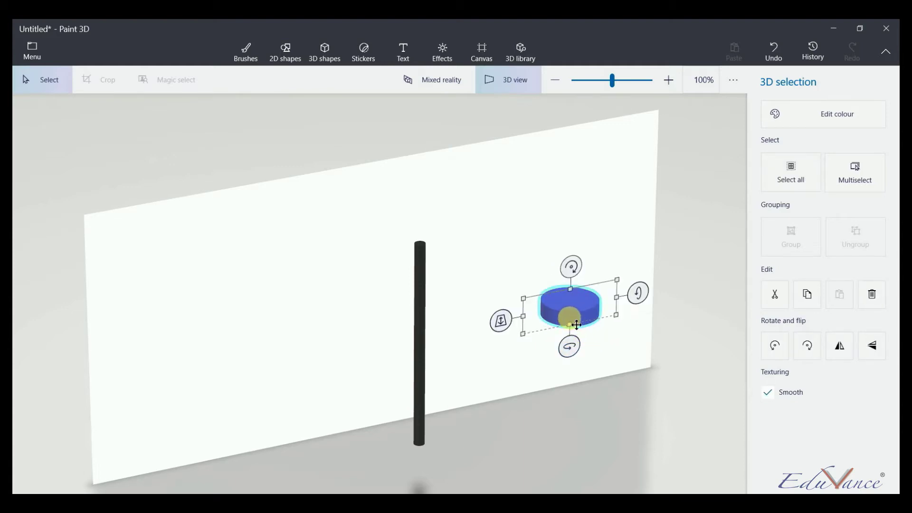
pyautogui.moveTo(577, 325)
pyautogui.mouseDown()
pyautogui.moveTo(513, 326)
pyautogui.moveTo(507, 318)
pyautogui.mouseUp()
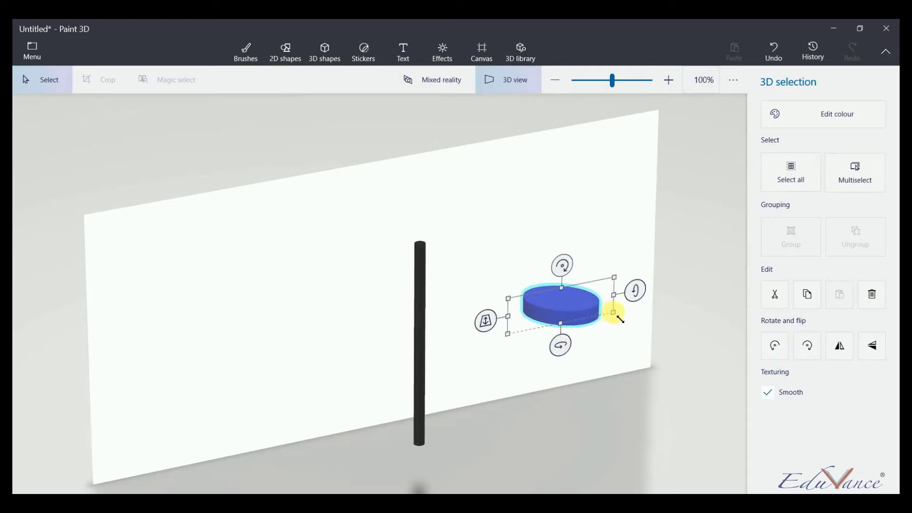
# Adjust the disc's width and rotate it to 90° so it lies flat
pyautogui.moveTo(613, 313)
pyautogui.mouseDown()
pyautogui.moveTo(616, 323)
pyautogui.moveTo(618, 306)
pyautogui.mouseUp()
pyautogui.moveTo(562, 349); pyautogui.dragTo(580, 343)
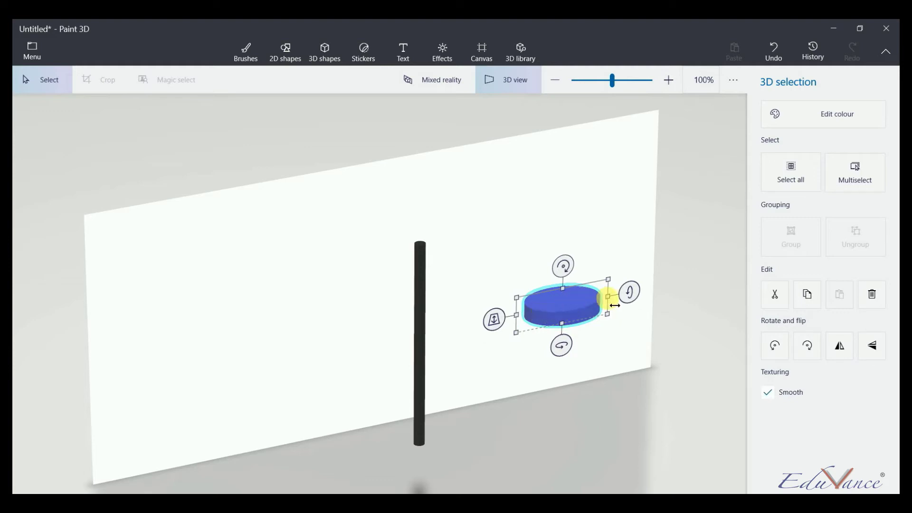
pyautogui.moveTo(613, 296); pyautogui.dragTo(596, 305)
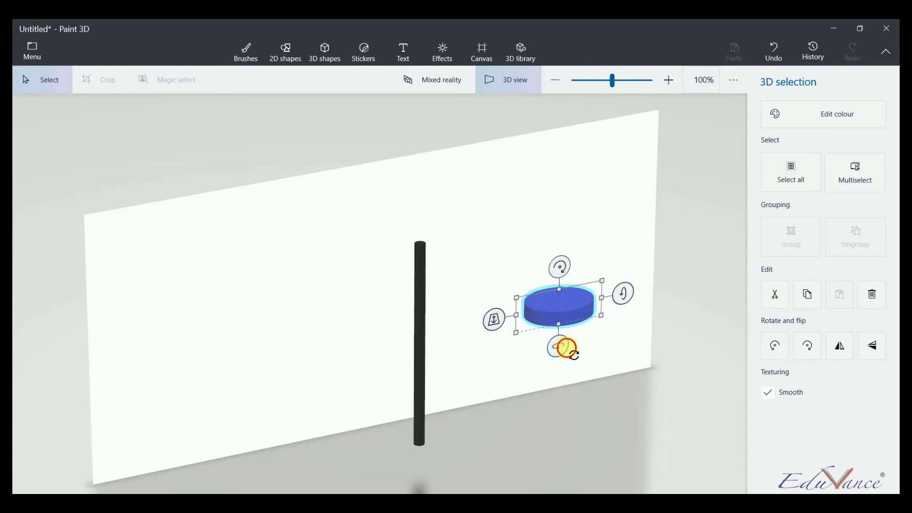
pyautogui.moveTo(564, 346)
pyautogui.mouseDown()
pyautogui.moveTo(617, 328)
pyautogui.moveTo(620, 300)
pyautogui.moveTo(572, 295)
pyautogui.mouseUp()
pyautogui.click(595, 311)
# Drag the flat disc under the black pole and push it back in depth to align
pyautogui.click(503, 86)
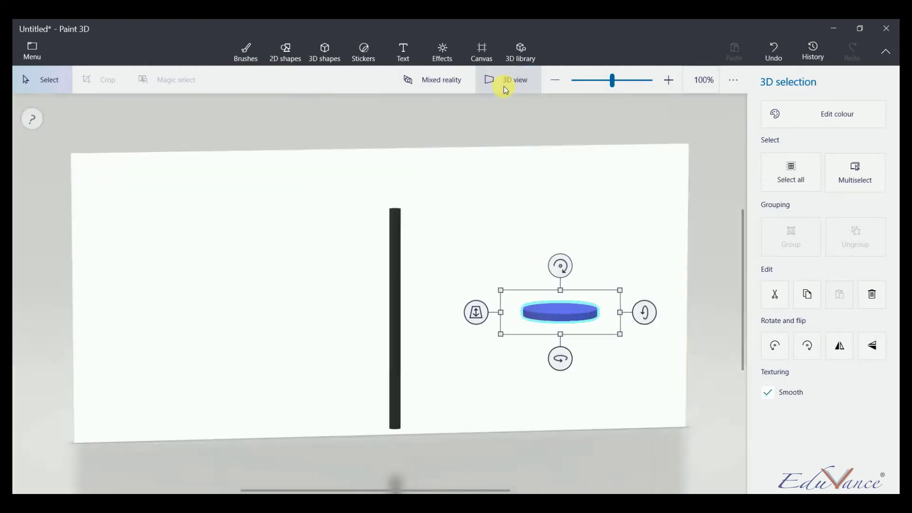
pyautogui.moveTo(564, 317); pyautogui.dragTo(394, 429)
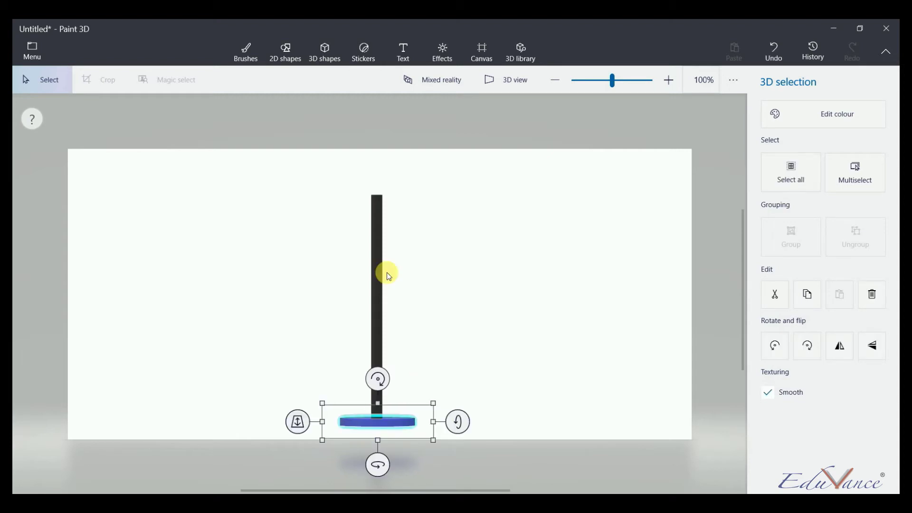
pyautogui.click(498, 78)
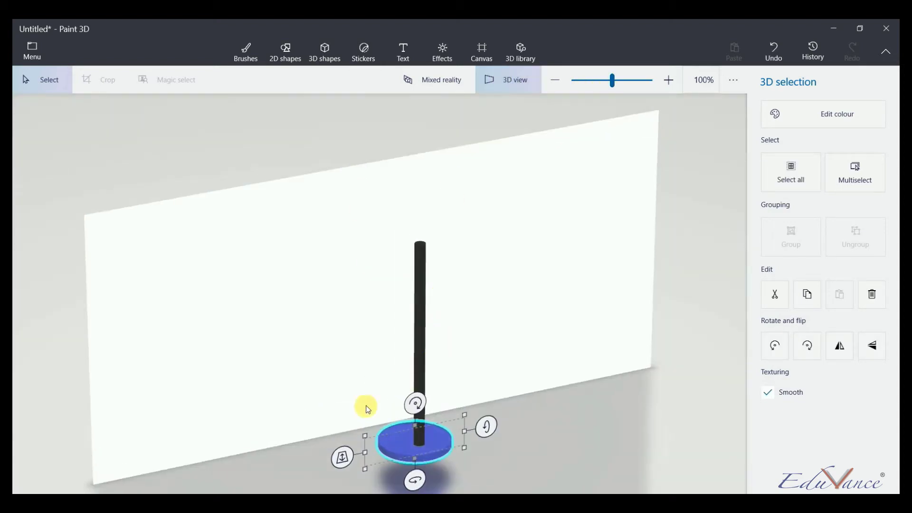
pyautogui.moveTo(342, 457)
pyautogui.mouseDown()
pyautogui.moveTo(342, 469)
pyautogui.moveTo(395, 426)
pyautogui.mouseUp()
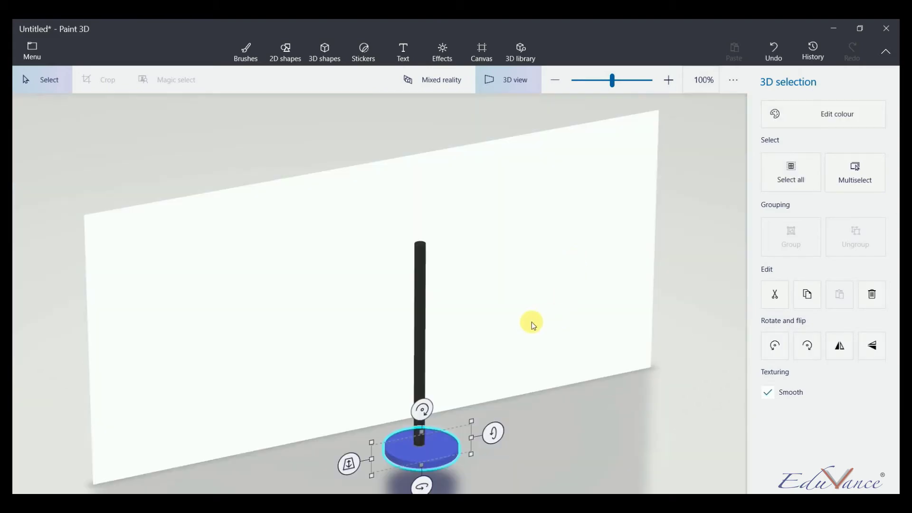
pyautogui.click(531, 323)
pyautogui.click(506, 82)
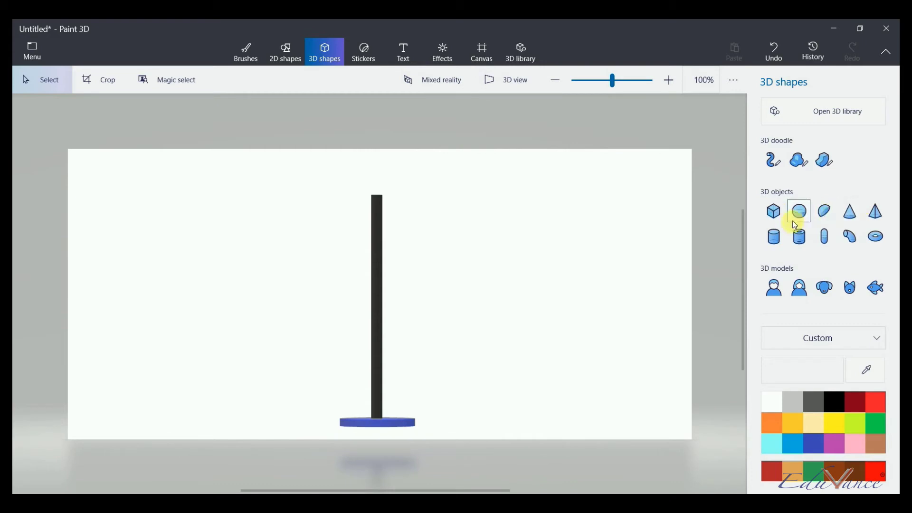
# Add a new cylinder, flatten it into a slab, and enlarge it as a face-on round disc
pyautogui.click(774, 237)
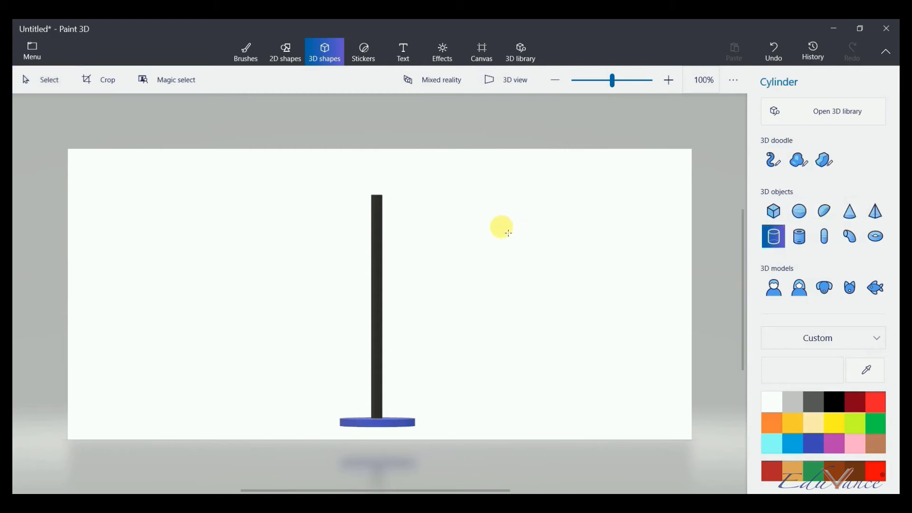
pyautogui.click(508, 233)
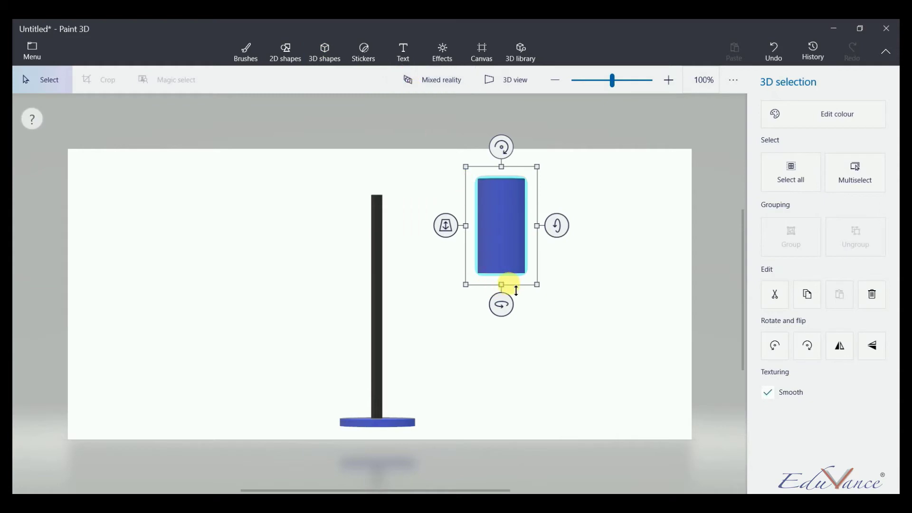
pyautogui.moveTo(510, 289)
pyautogui.mouseDown()
pyautogui.moveTo(518, 196)
pyautogui.moveTo(517, 180)
pyautogui.moveTo(513, 188)
pyautogui.moveTo(506, 180)
pyautogui.mouseUp()
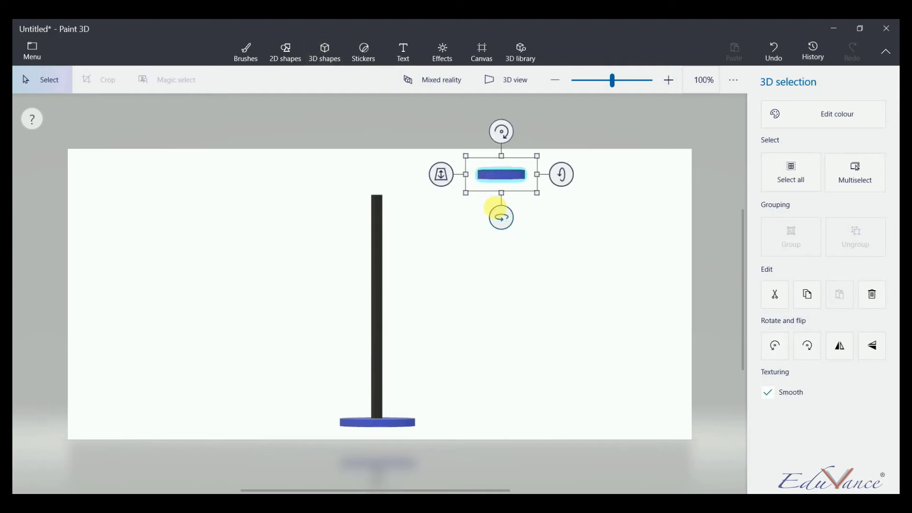
pyautogui.moveTo(562, 175)
pyautogui.mouseDown()
pyautogui.moveTo(563, 158)
pyautogui.moveTo(562, 174)
pyautogui.mouseUp()
pyautogui.moveTo(538, 211)
pyautogui.mouseDown()
pyautogui.moveTo(562, 261)
pyautogui.moveTo(564, 247)
pyautogui.mouseUp()
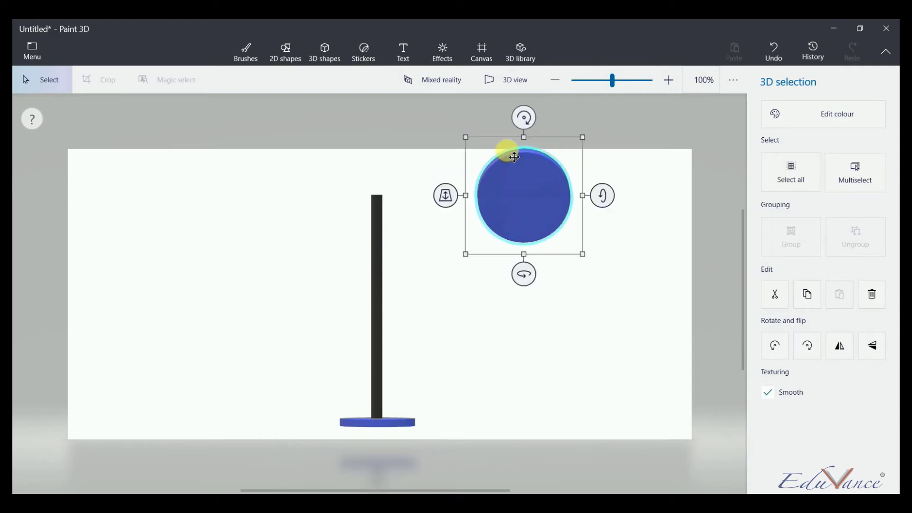
pyautogui.moveTo(599, 196); pyautogui.dragTo(601, 195)
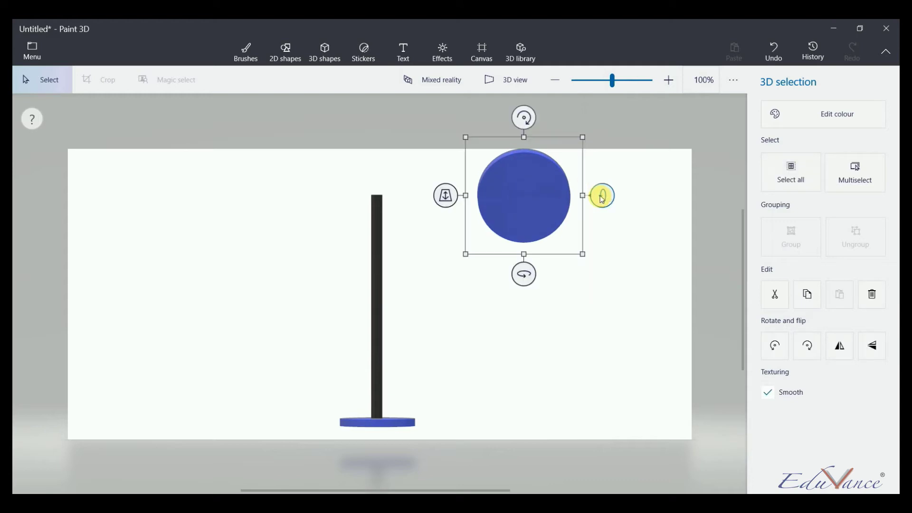
# Move the round disc onto the pole top and align its depth with the pole
pyautogui.click(522, 194)
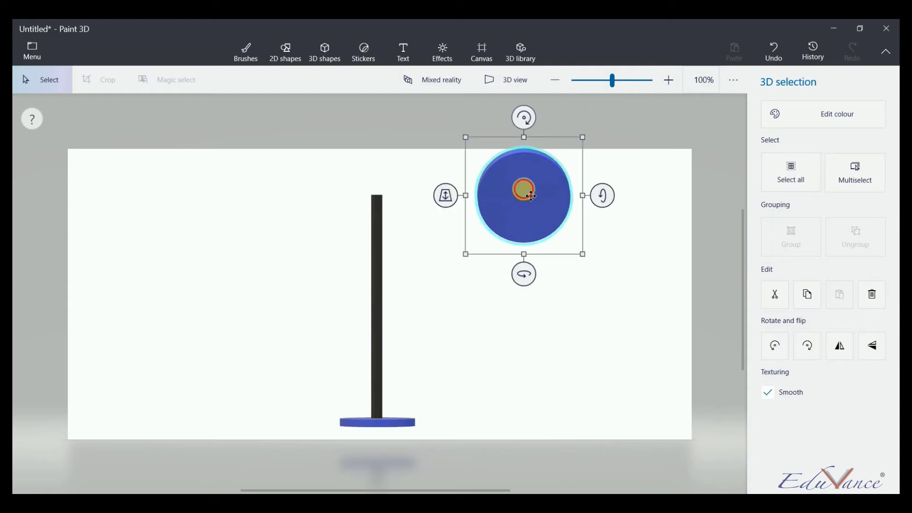
pyautogui.moveTo(526, 194); pyautogui.dragTo(379, 161)
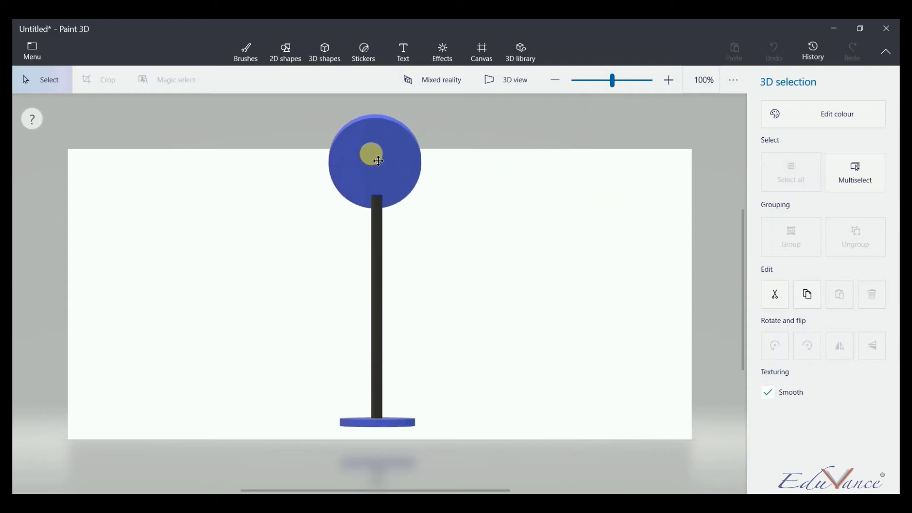
pyautogui.click(379, 162)
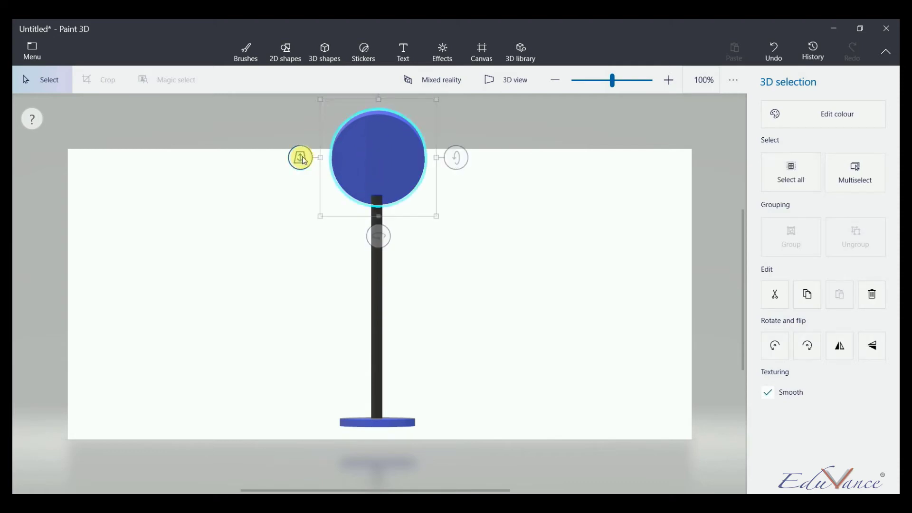
pyautogui.moveTo(300, 157); pyautogui.dragTo(300, 176)
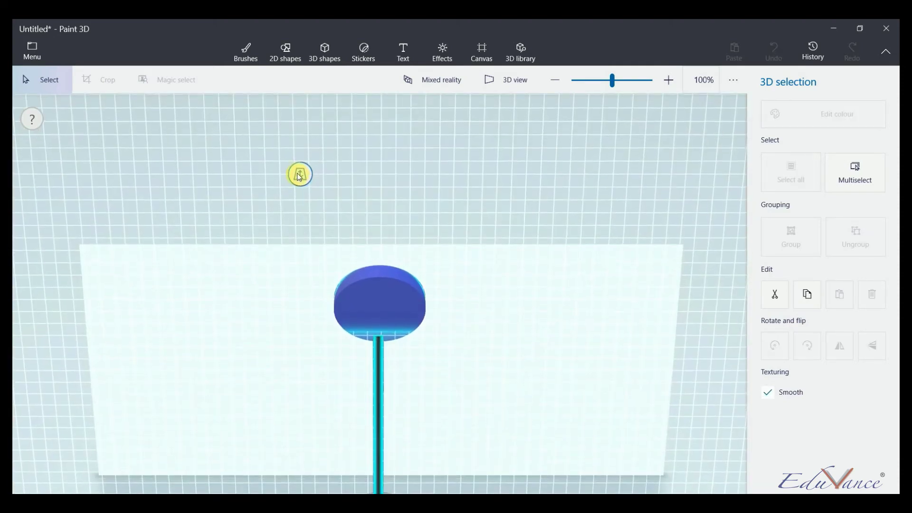
pyautogui.moveTo(300, 175); pyautogui.dragTo(299, 174)
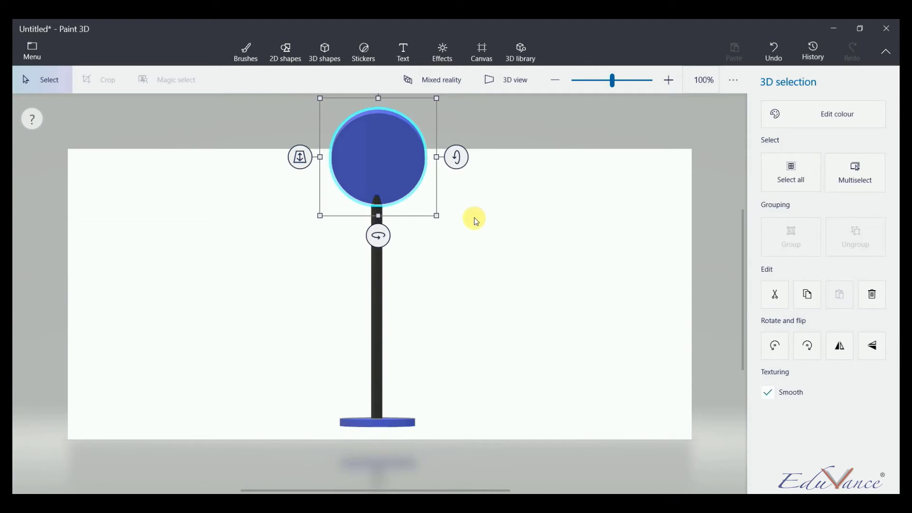
# Select the round head, black pole and disc base together and group them
pyautogui.click(558, 169)
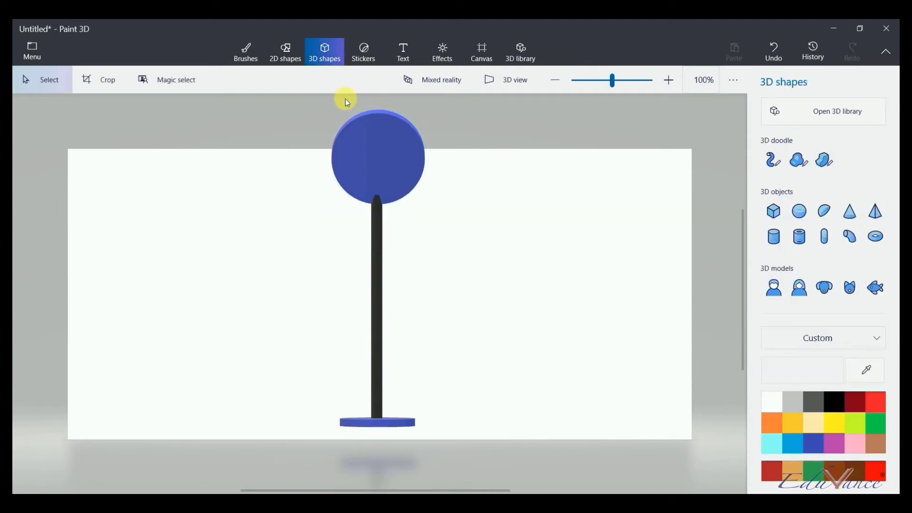
pyautogui.moveTo(288, 104)
pyautogui.mouseDown()
pyautogui.moveTo(391, 275)
pyautogui.moveTo(472, 476)
pyautogui.mouseUp()
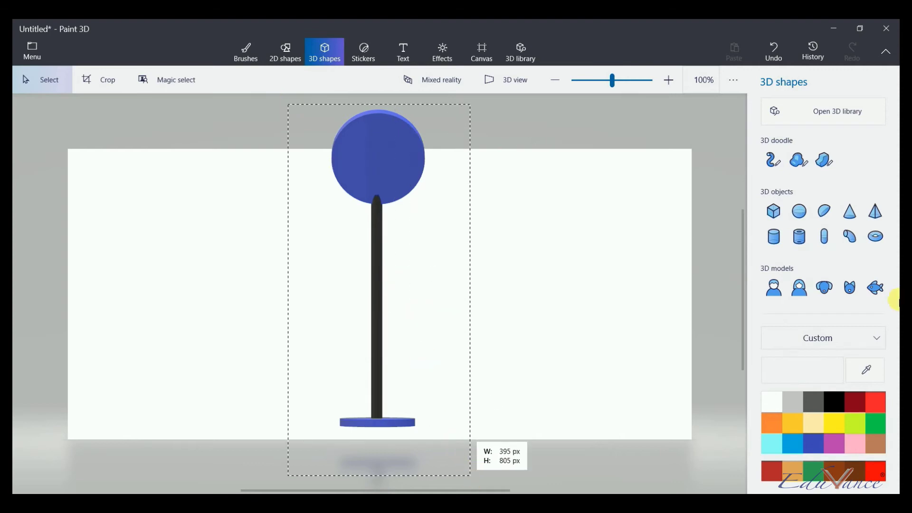
pyautogui.click(793, 186)
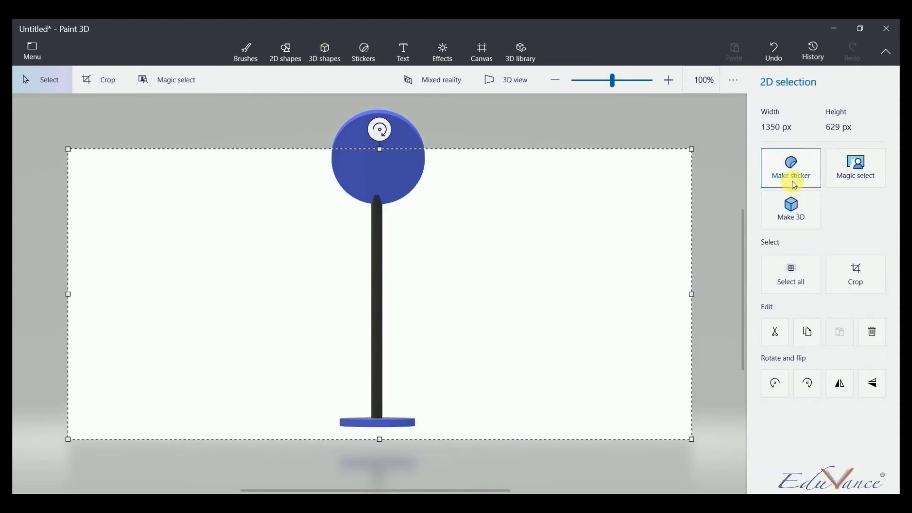
pyautogui.click(808, 274)
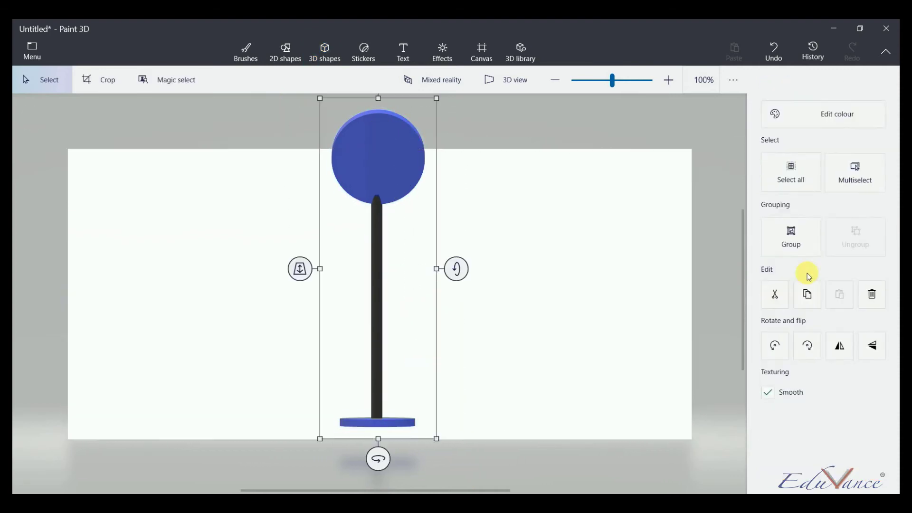
pyautogui.click(800, 244)
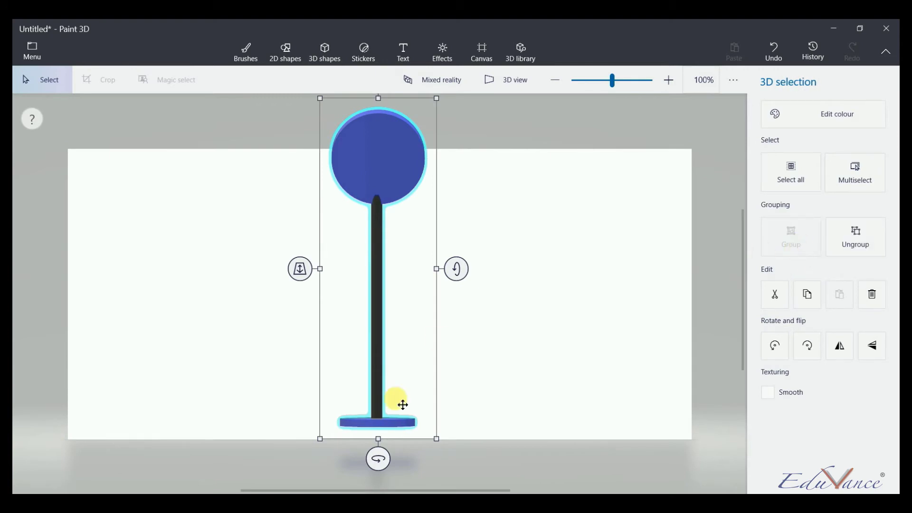
# Shrink the grouped sign slightly and move it lower on the canvas
pyautogui.click(438, 438)
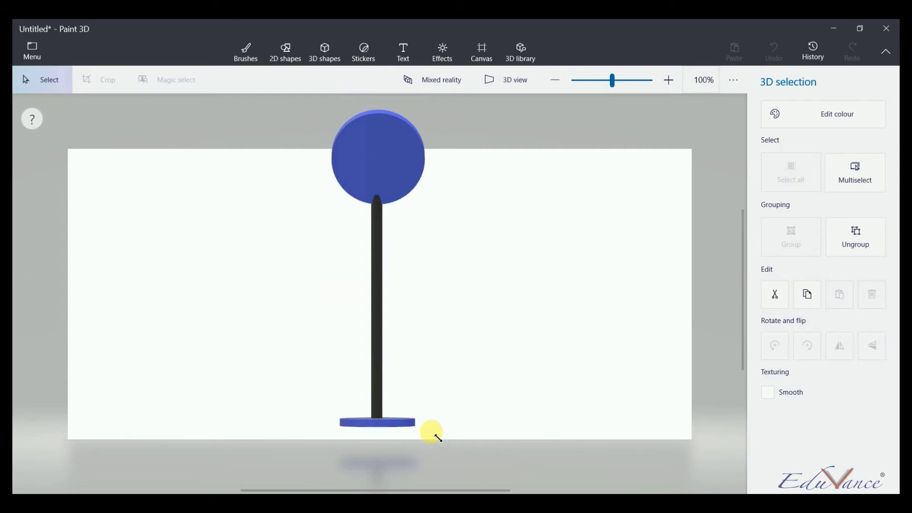
pyautogui.moveTo(430, 422); pyautogui.dragTo(415, 409)
pyautogui.moveTo(404, 352); pyautogui.dragTo(421, 440)
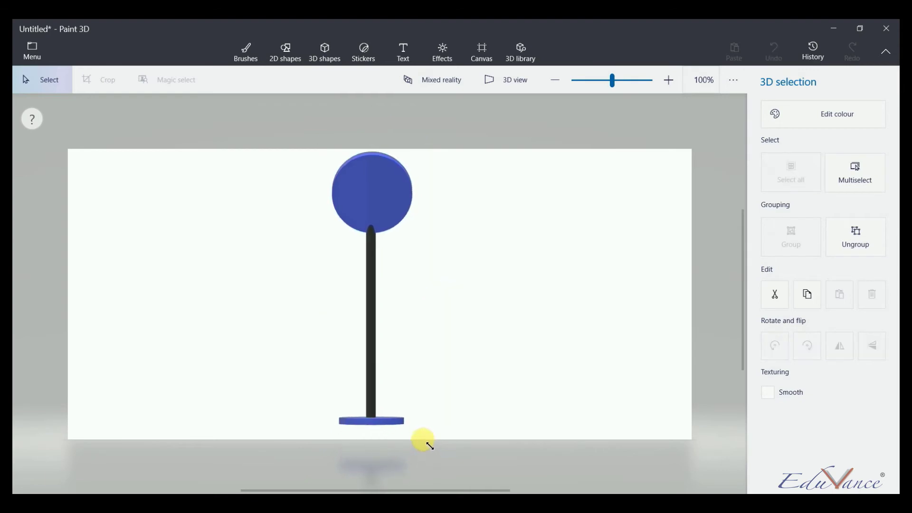
pyautogui.moveTo(413, 357); pyautogui.dragTo(420, 364)
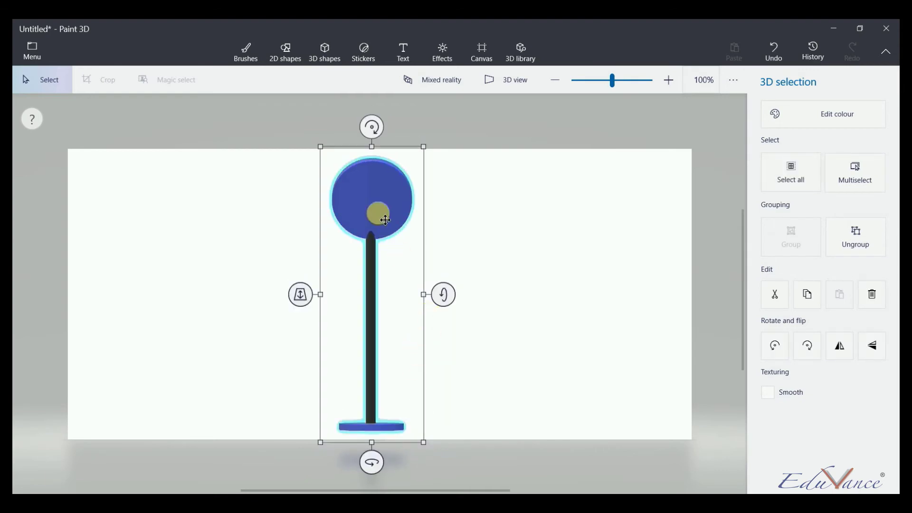
pyautogui.moveTo(428, 153); pyautogui.dragTo(432, 143)
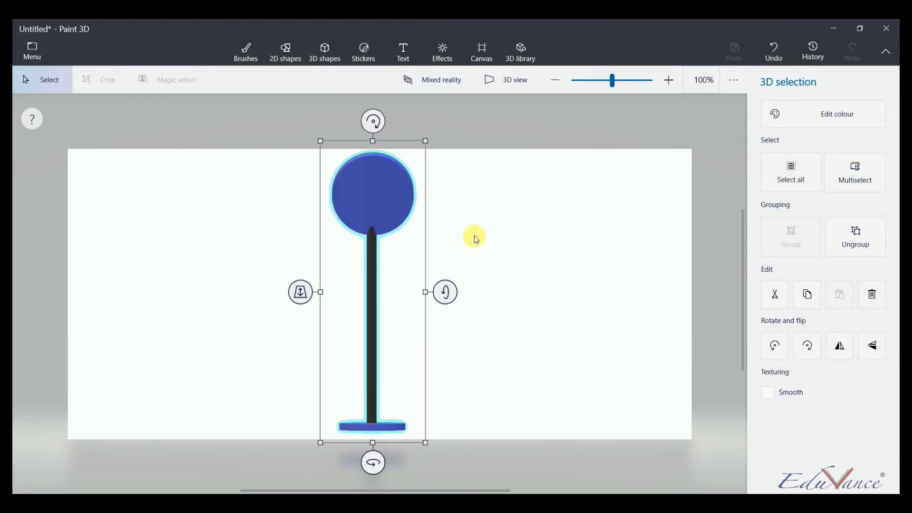
# Undo the last resize, then change the round head's colour from blue to light grey
pyautogui.hotkey('ctrl', 'z')
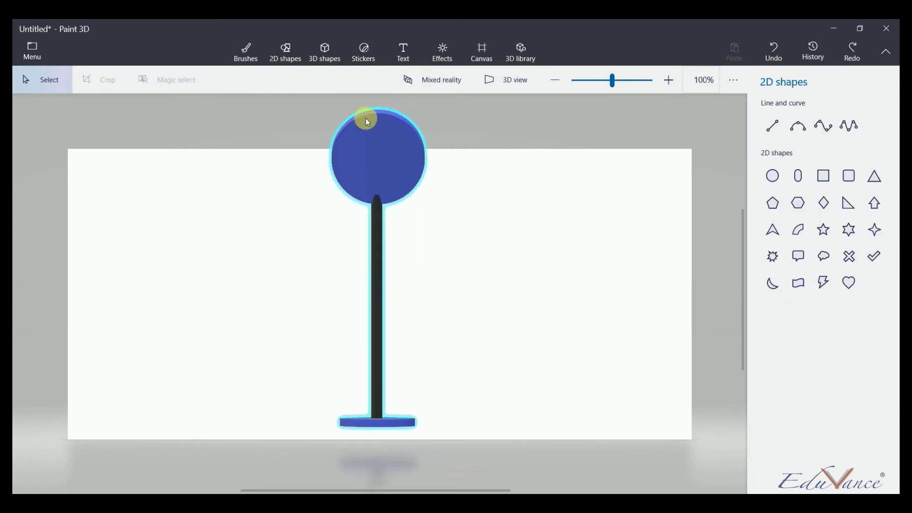
pyautogui.click(365, 118)
pyautogui.rightClick(518, 186)
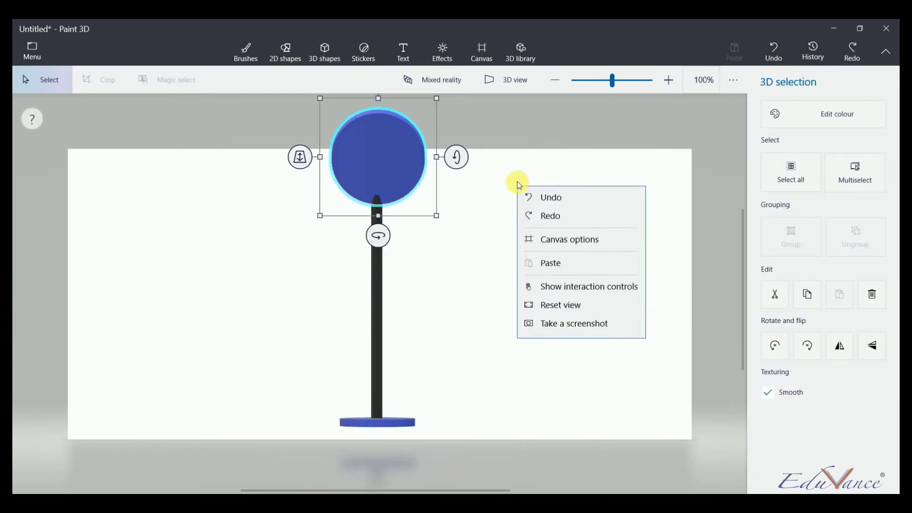
pyautogui.click(811, 123)
pyautogui.click(811, 122)
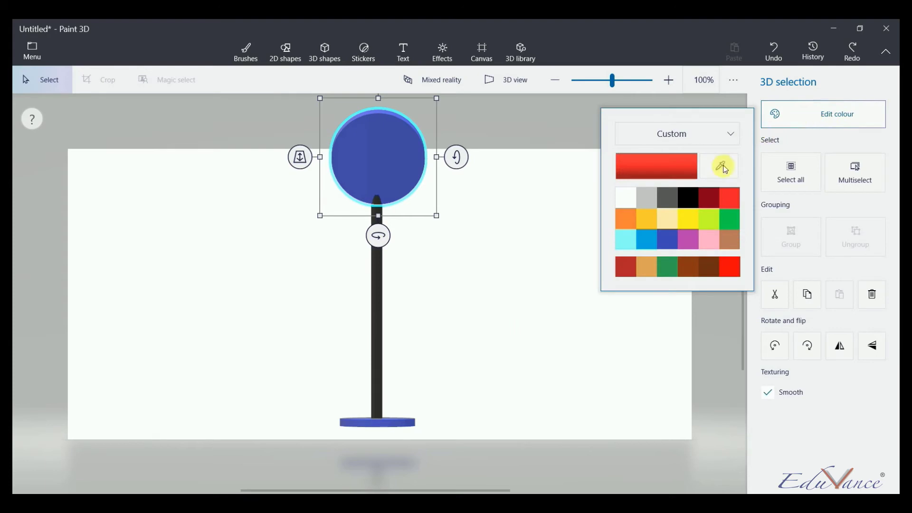
pyautogui.click(656, 199)
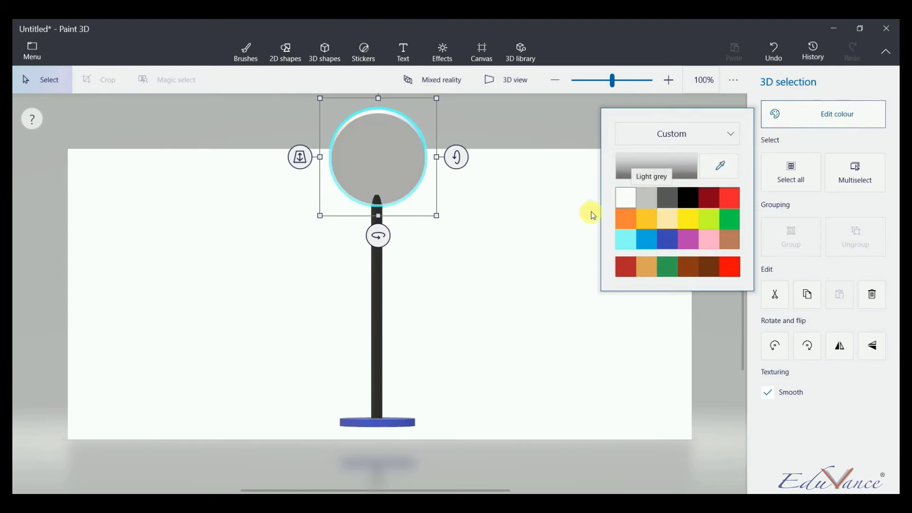
pyautogui.click(535, 231)
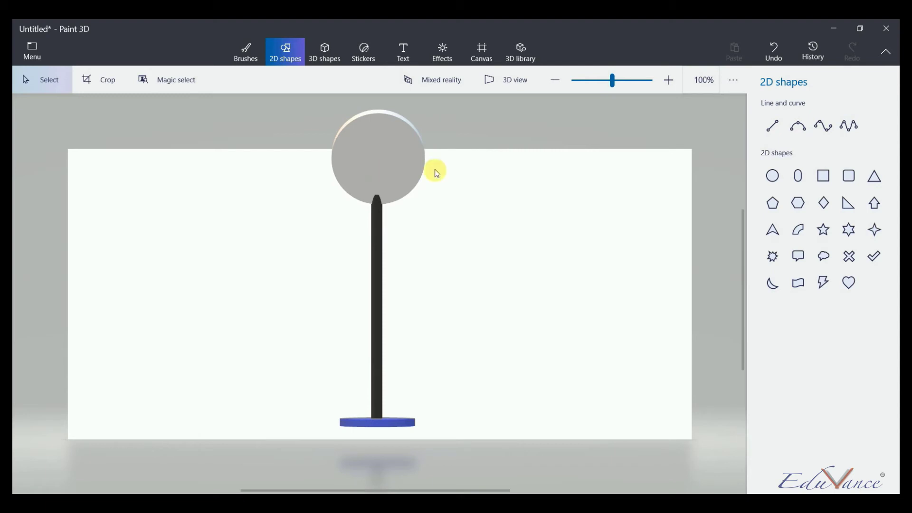
# In 3D view, adjust the grey head's depth and rotate it to face forward
pyautogui.click(401, 171)
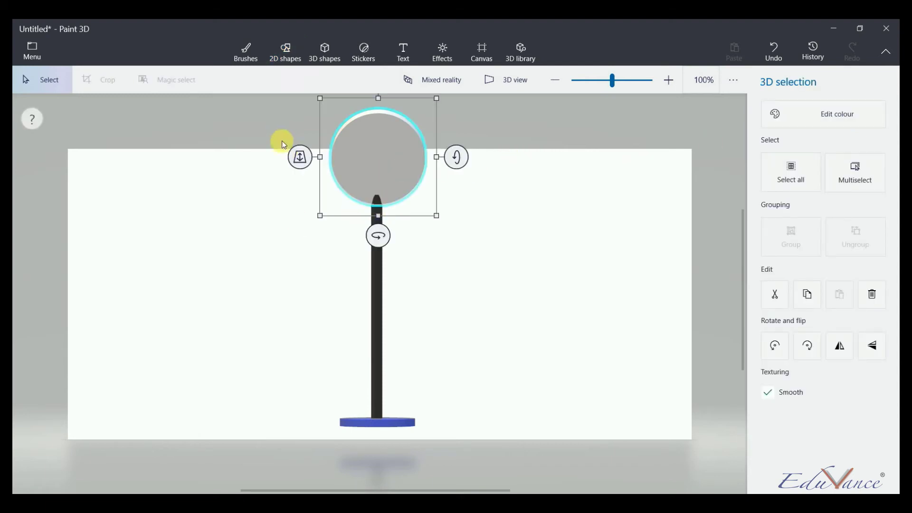
pyautogui.click(508, 80)
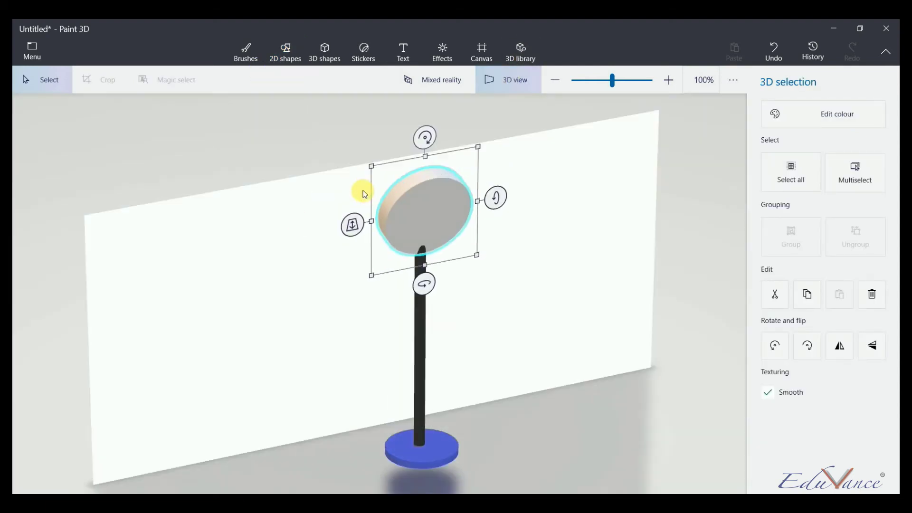
pyautogui.moveTo(351, 226); pyautogui.dragTo(488, 299)
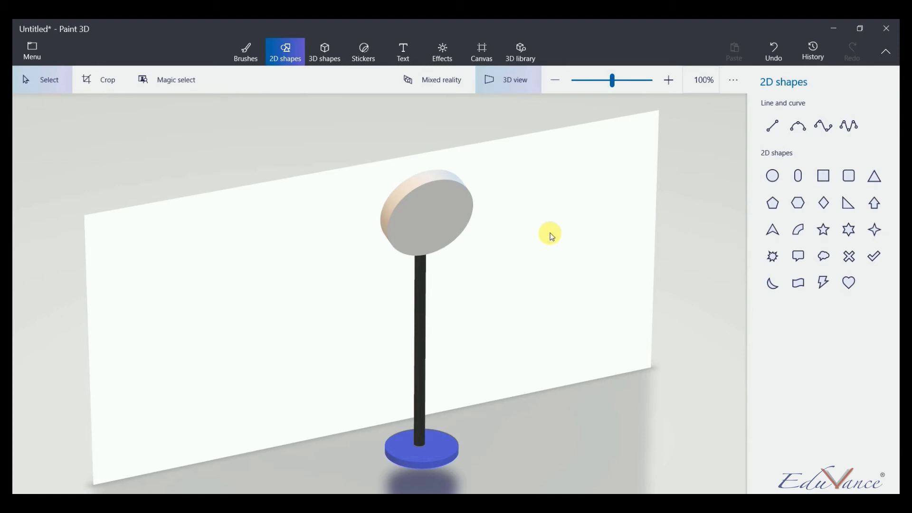
pyautogui.click(427, 221)
pyautogui.moveTo(511, 259); pyautogui.dragTo(503, 250)
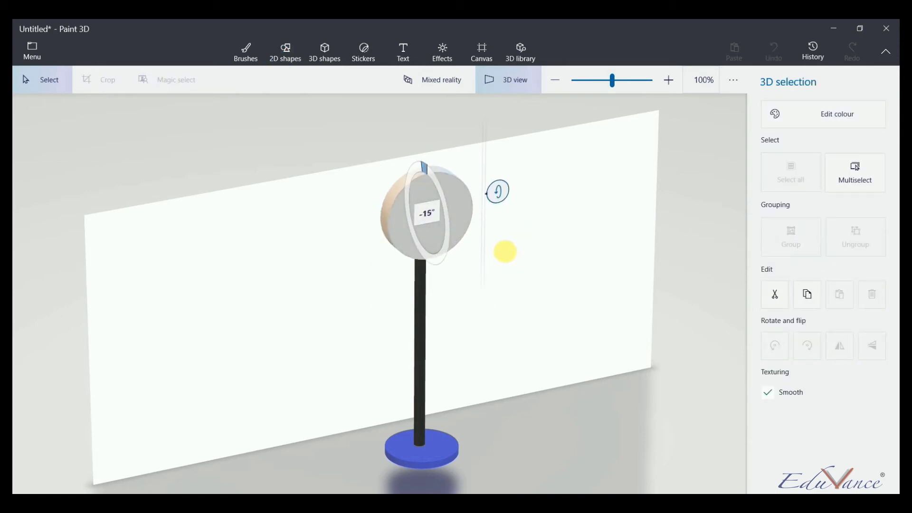
pyautogui.click(539, 236)
# Return to the flat front view and confirm the head reads as an even grey disc
pyautogui.click(498, 88)
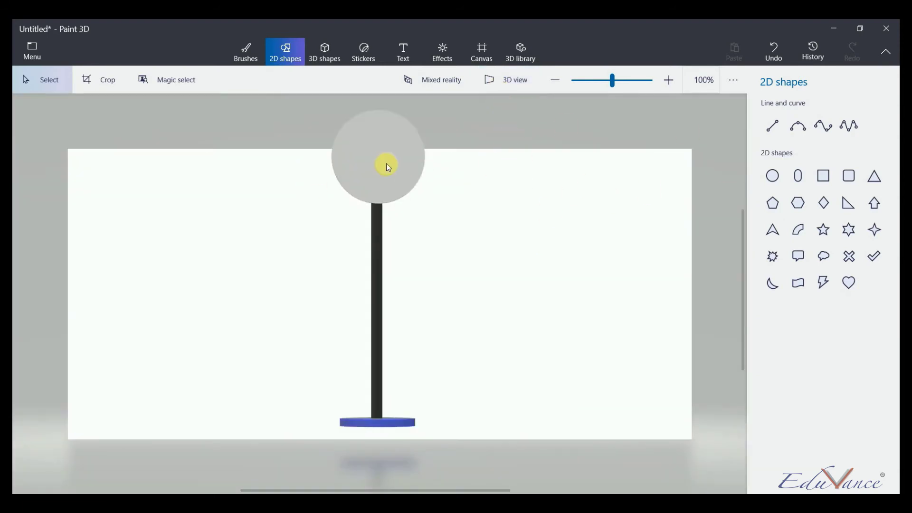
pyautogui.click(387, 166)
pyautogui.moveTo(441, 110); pyautogui.dragTo(441, 110)
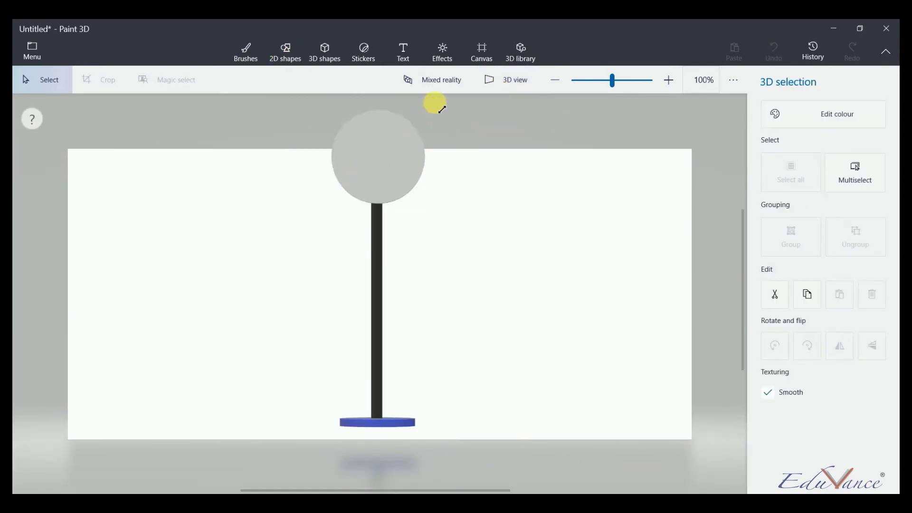
pyautogui.click(407, 135)
pyautogui.click(399, 139)
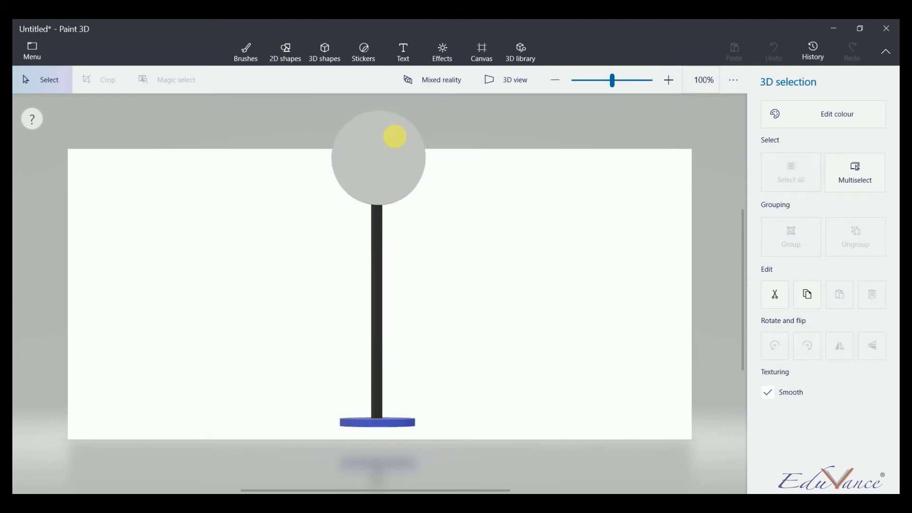
pyautogui.click(394, 136)
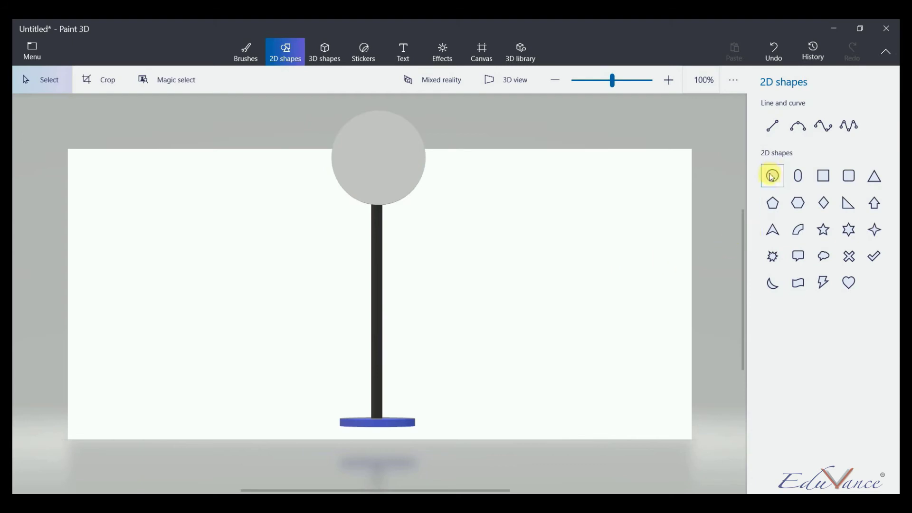
# Draw an unfilled red circle outline, sized and centred around the grey head's edge
pyautogui.click(772, 176)
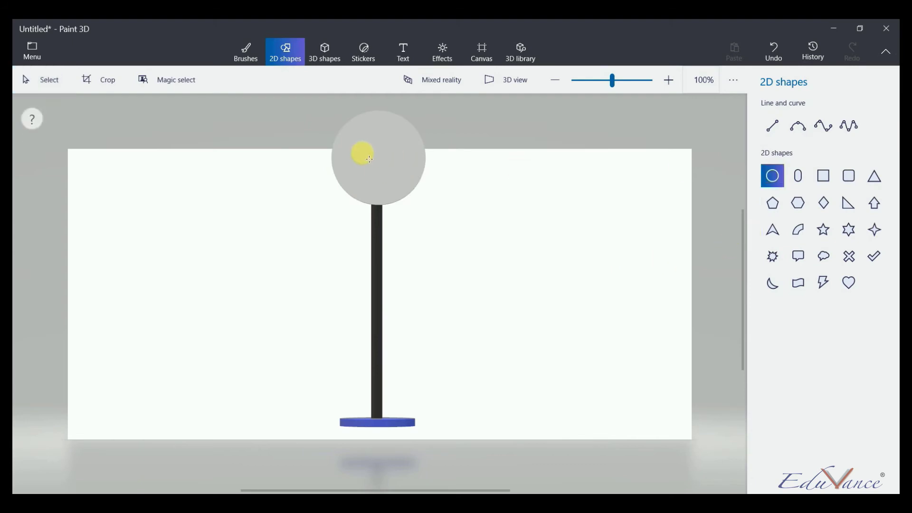
pyautogui.click(369, 159)
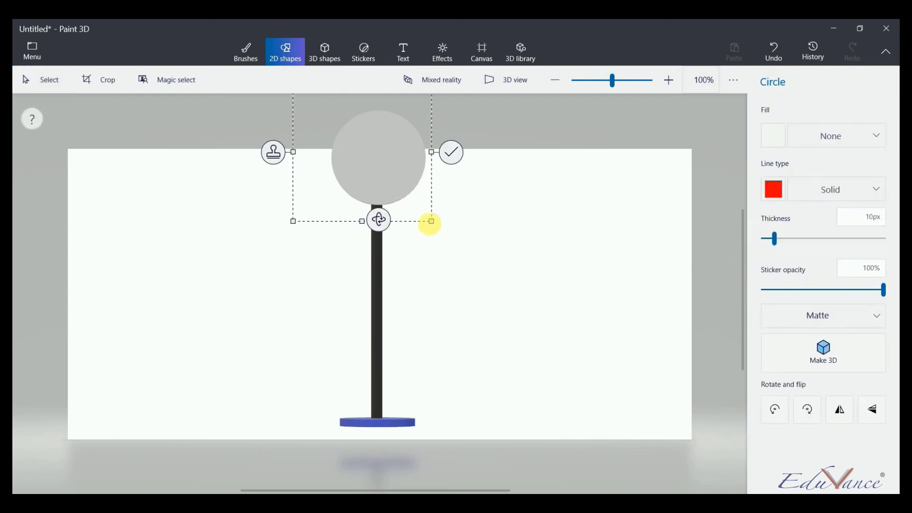
pyautogui.moveTo(430, 221)
pyautogui.mouseDown()
pyautogui.moveTo(390, 182)
pyautogui.moveTo(418, 198)
pyautogui.mouseUp()
pyautogui.moveTo(371, 163); pyautogui.dragTo(368, 160)
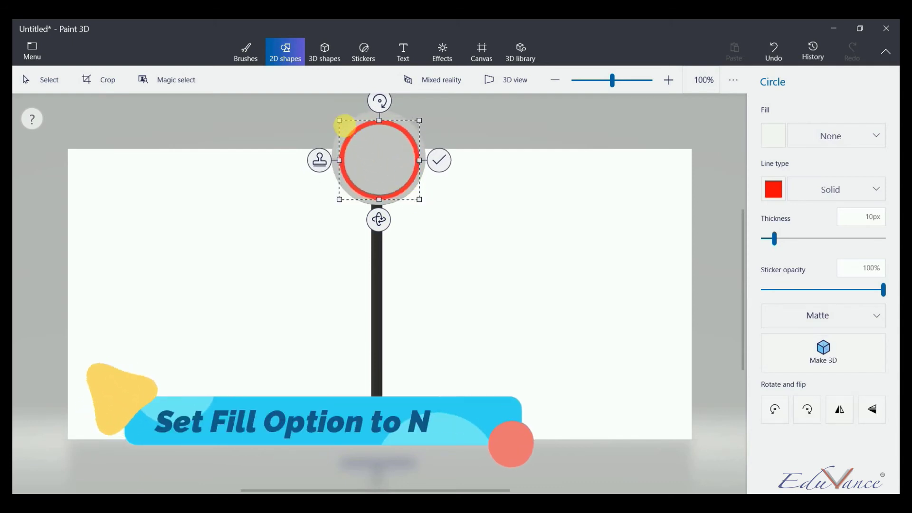
pyautogui.moveTo(346, 125); pyautogui.dragTo(345, 124)
pyautogui.moveTo(378, 200); pyautogui.dragTo(378, 201)
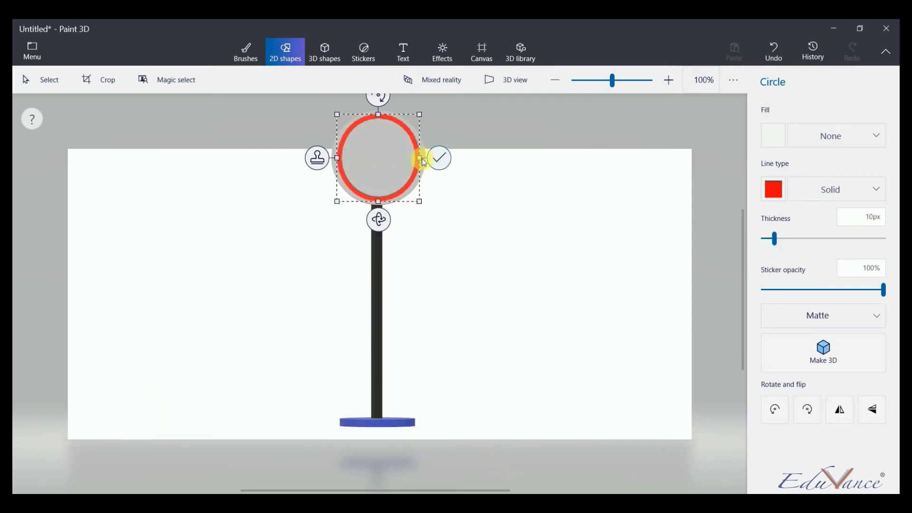
pyautogui.moveTo(424, 166); pyautogui.dragTo(428, 165)
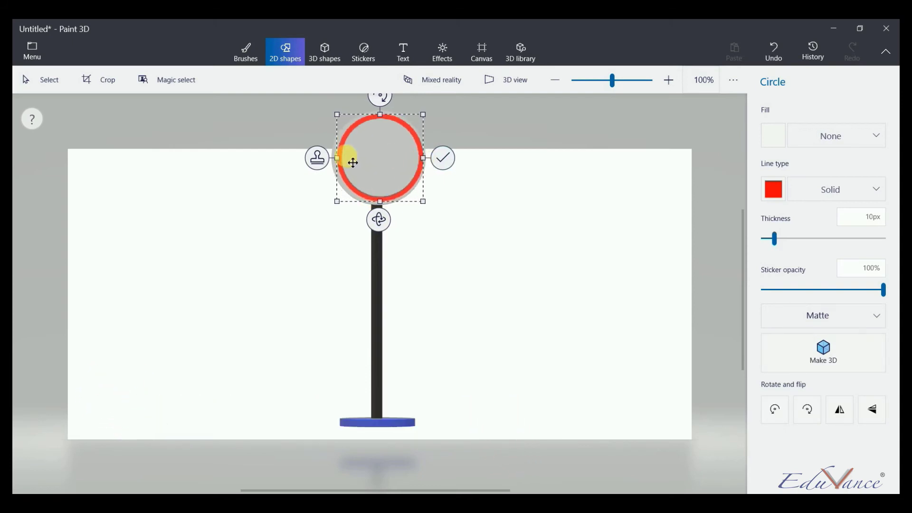
pyautogui.moveTo(346, 164); pyautogui.dragTo(343, 165)
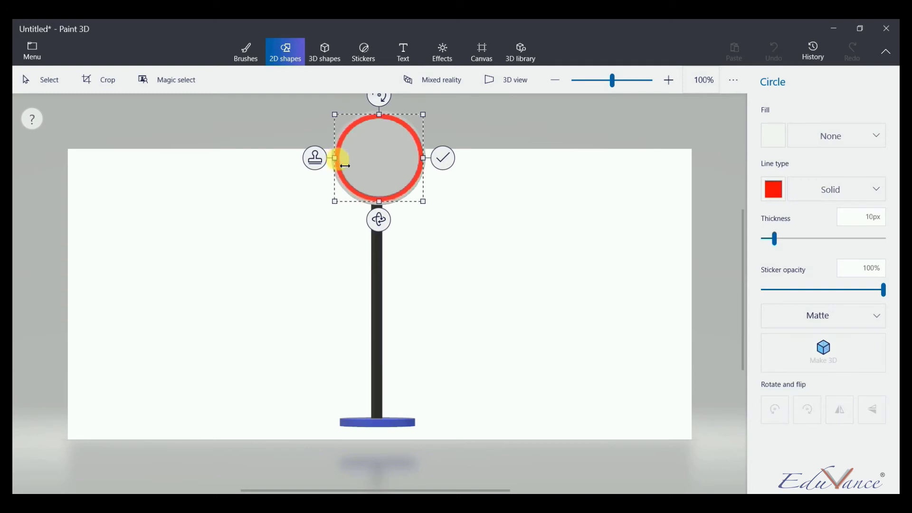
pyautogui.moveTo(415, 172); pyautogui.dragTo(414, 173)
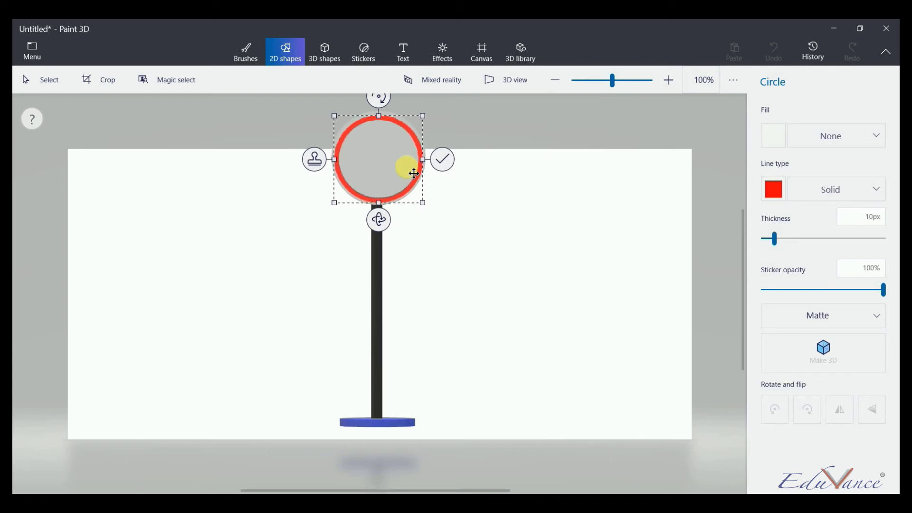
pyautogui.click(444, 161)
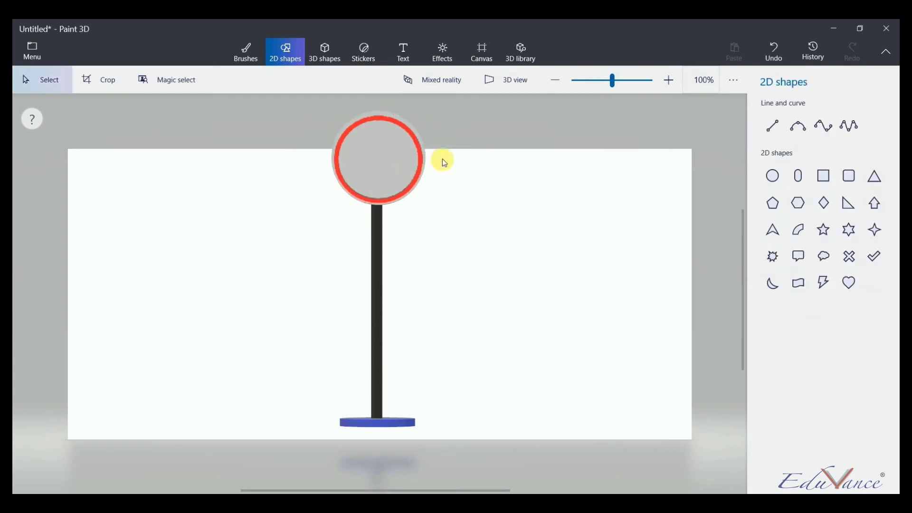
# Create a 3D text letter 'P' on the sign head, nudged slightly right and down
pyautogui.click(393, 54)
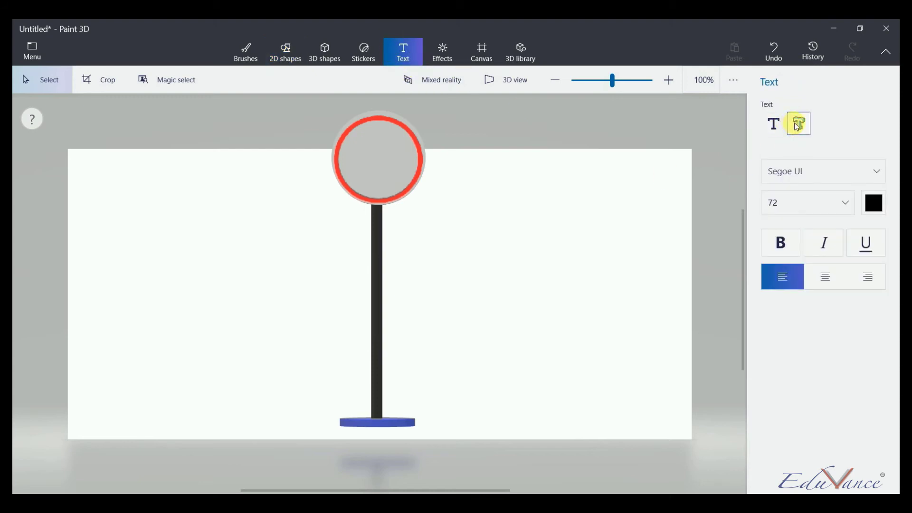
pyautogui.click(798, 124)
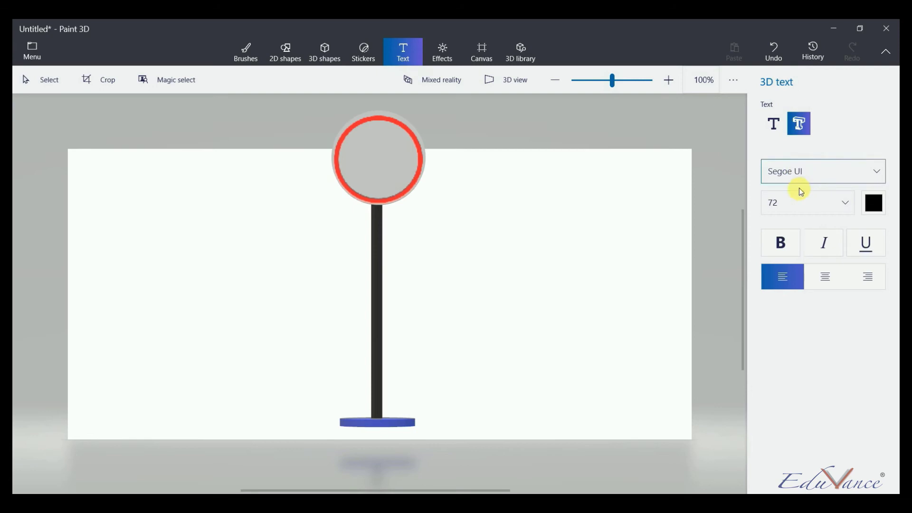
pyautogui.click(365, 150)
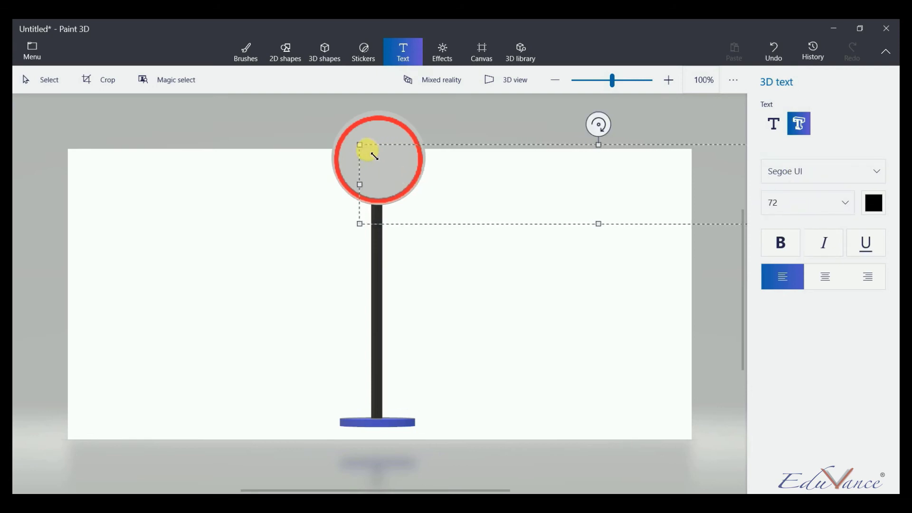
pyautogui.write('P')
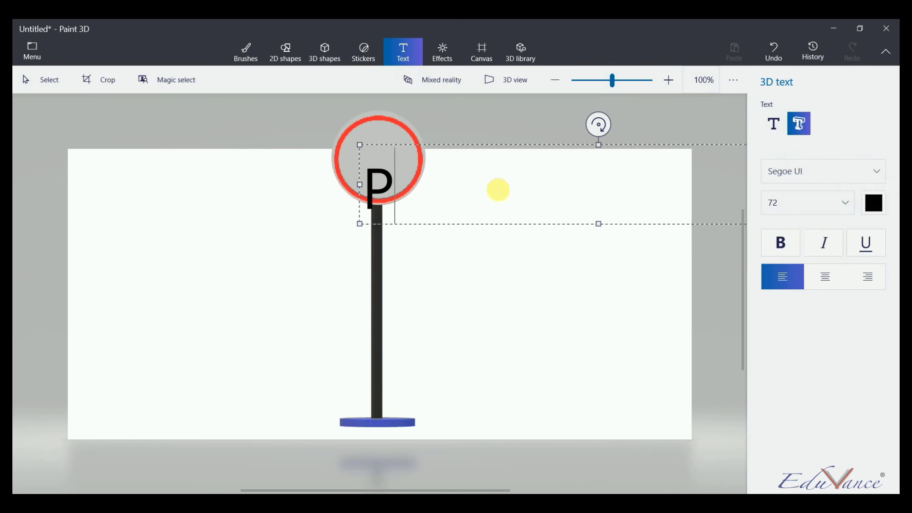
pyautogui.click(393, 154)
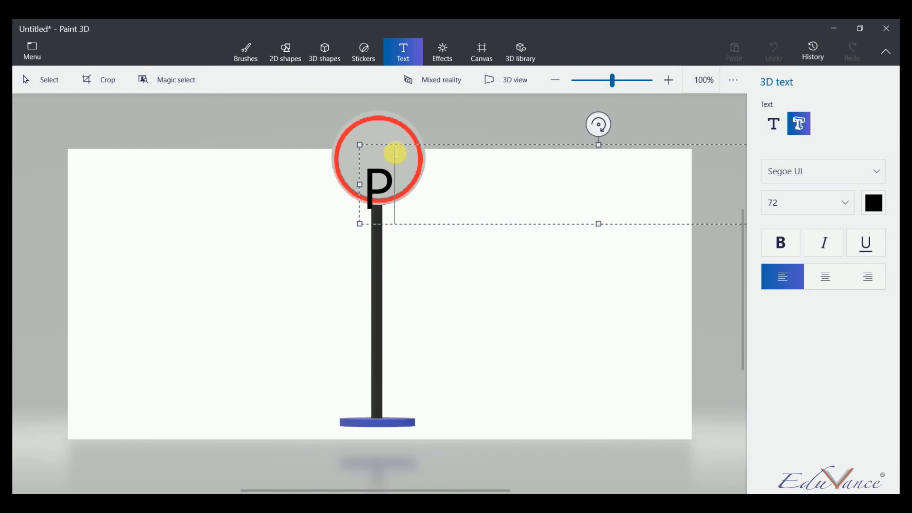
pyautogui.moveTo(394, 153); pyautogui.dragTo(399, 158)
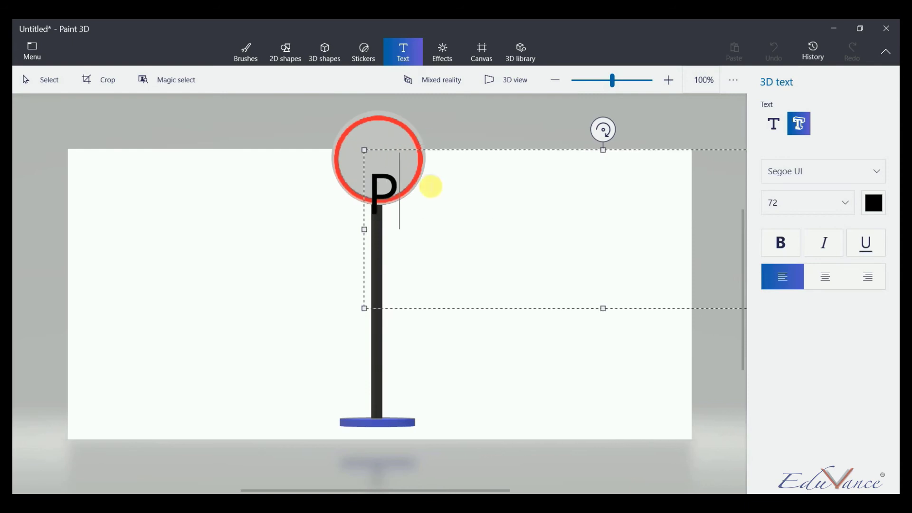
pyautogui.click(297, 180)
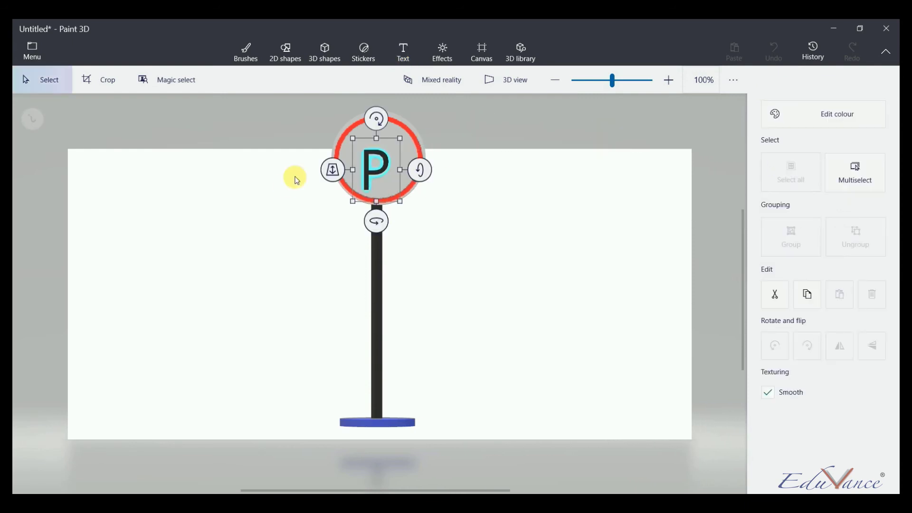
# Centre the P inside the red ring, set its depth against the sign face, and enlarge it slightly
pyautogui.click(395, 170)
pyautogui.moveTo(394, 181); pyautogui.dragTo(400, 167)
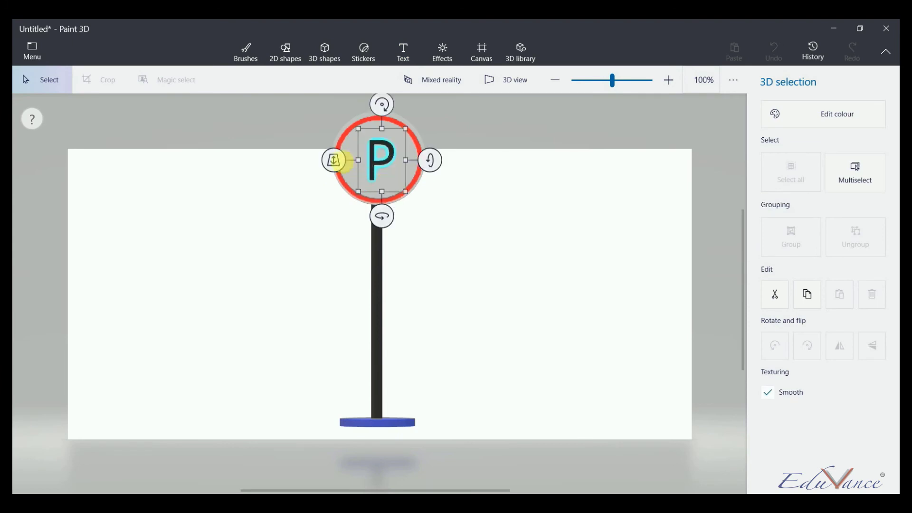
pyautogui.moveTo(334, 158); pyautogui.dragTo(337, 154)
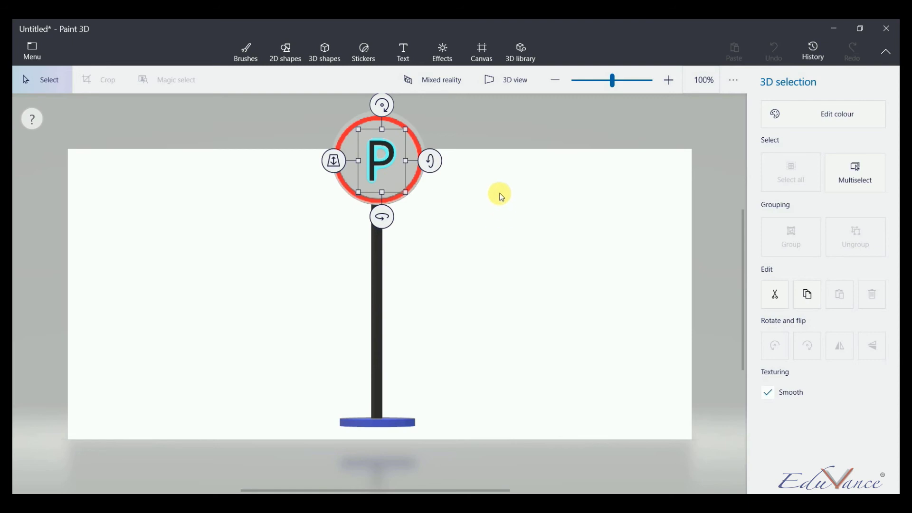
pyautogui.moveTo(334, 161)
pyautogui.mouseDown()
pyautogui.moveTo(348, 153)
pyautogui.moveTo(340, 152)
pyautogui.mouseUp()
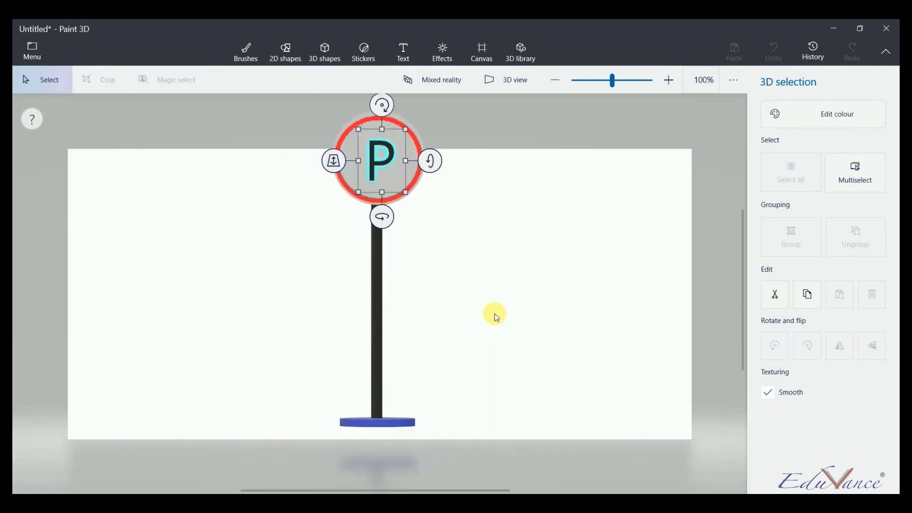
pyautogui.moveTo(414, 198); pyautogui.dragTo(416, 200)
pyautogui.press('ctrl')
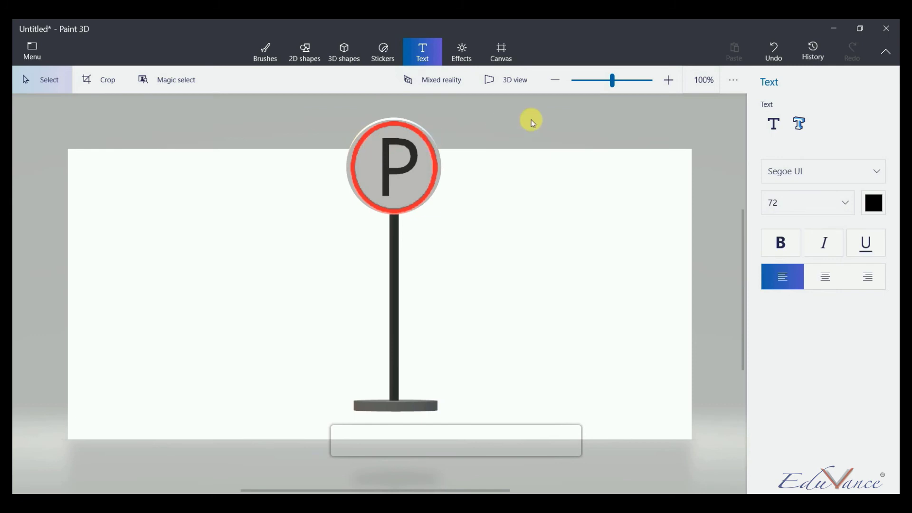
# Undo the last change, then pull the P forward in 3D view onto the sign's front face
pyautogui.click(393, 162)
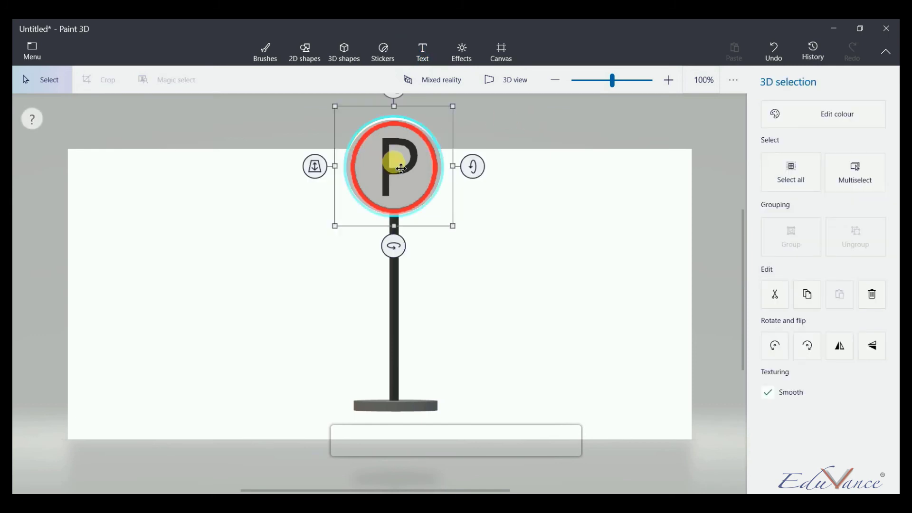
pyautogui.click(311, 51)
pyautogui.click(385, 158)
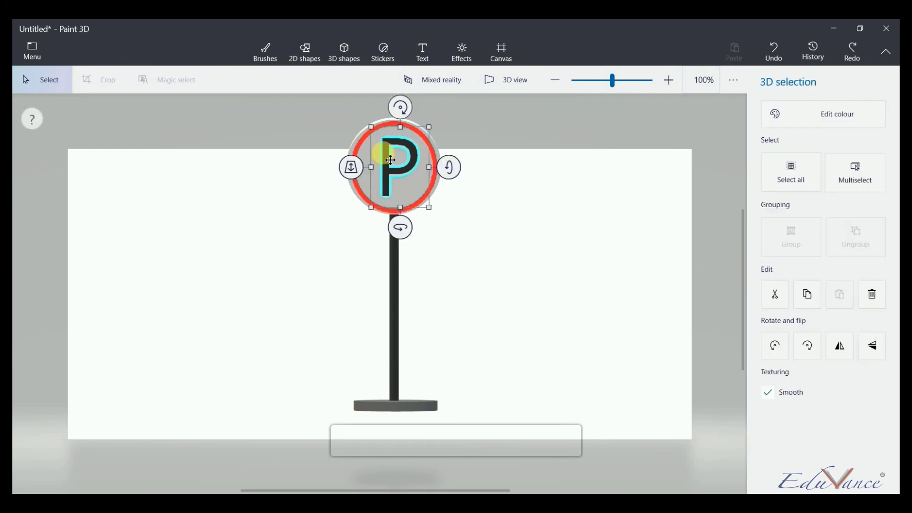
pyautogui.click(495, 84)
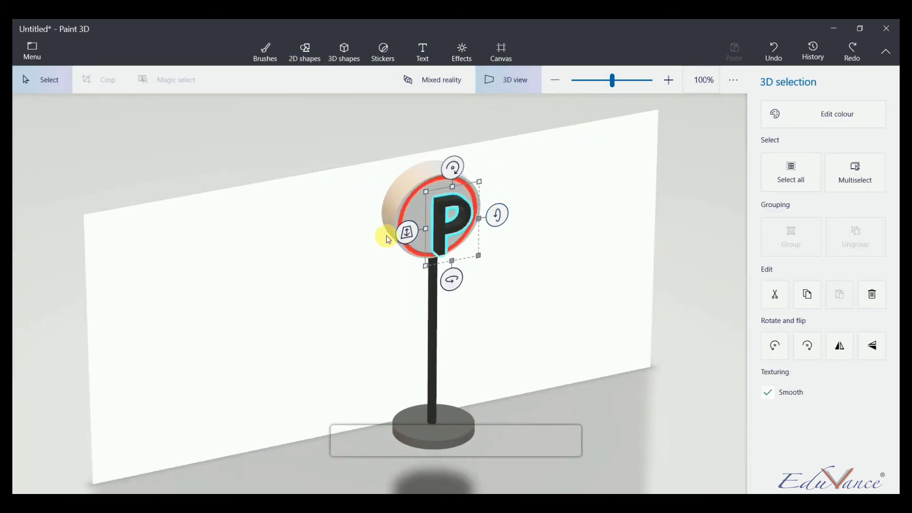
pyautogui.moveTo(400, 236); pyautogui.dragTo(406, 223)
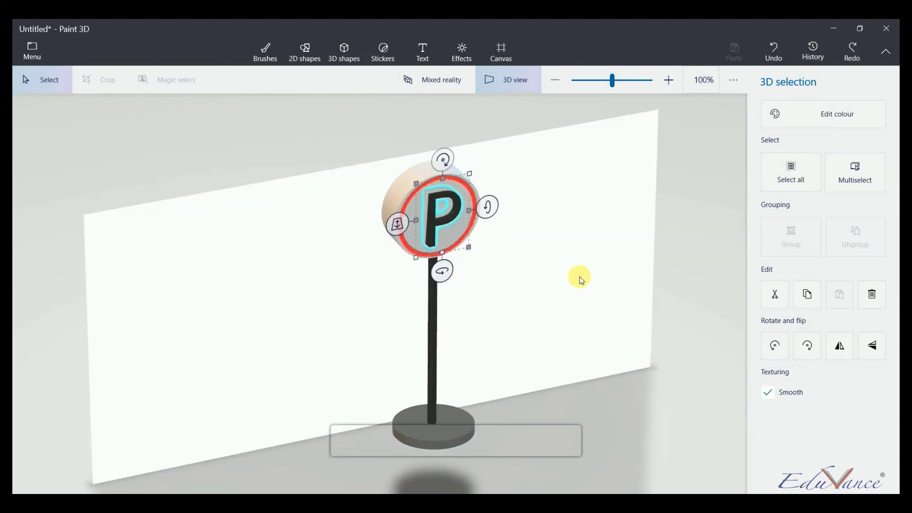
pyautogui.click(520, 86)
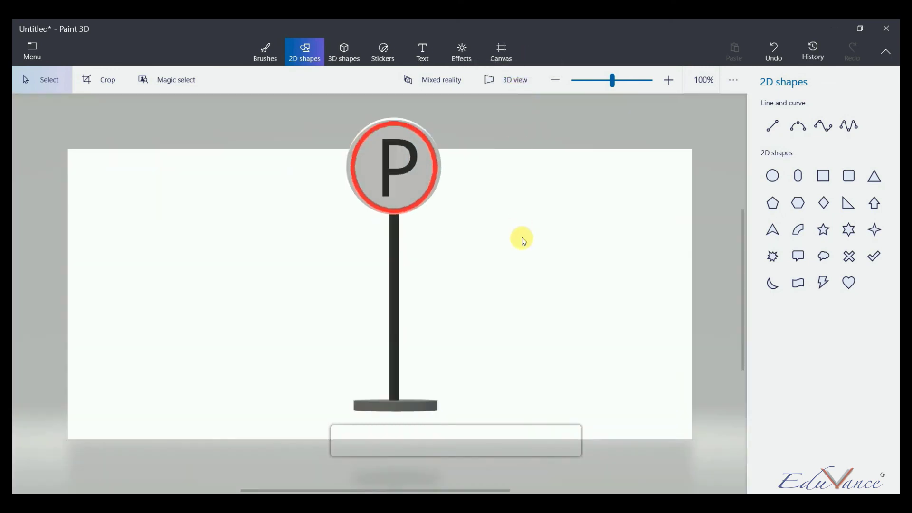
# Draw a red diagonal line across the P and bring its upper end to the ring's edge
pyautogui.click(776, 129)
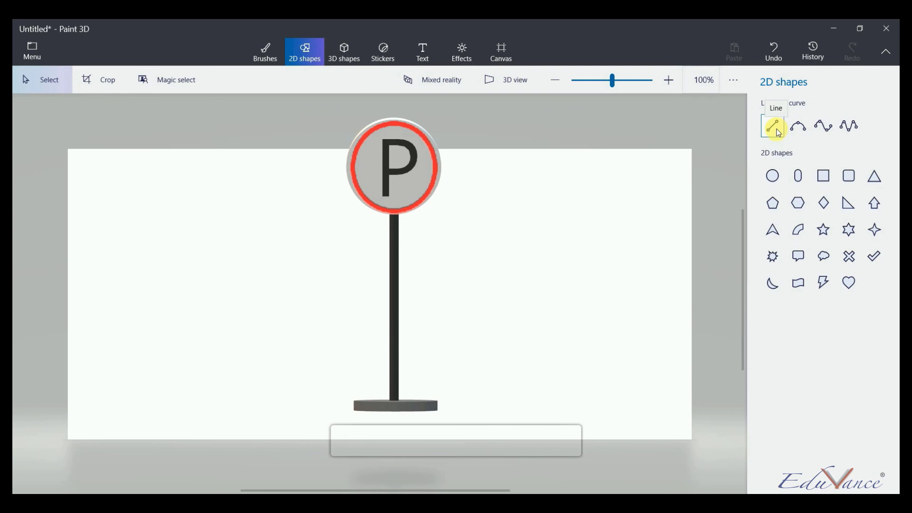
pyautogui.click(778, 131)
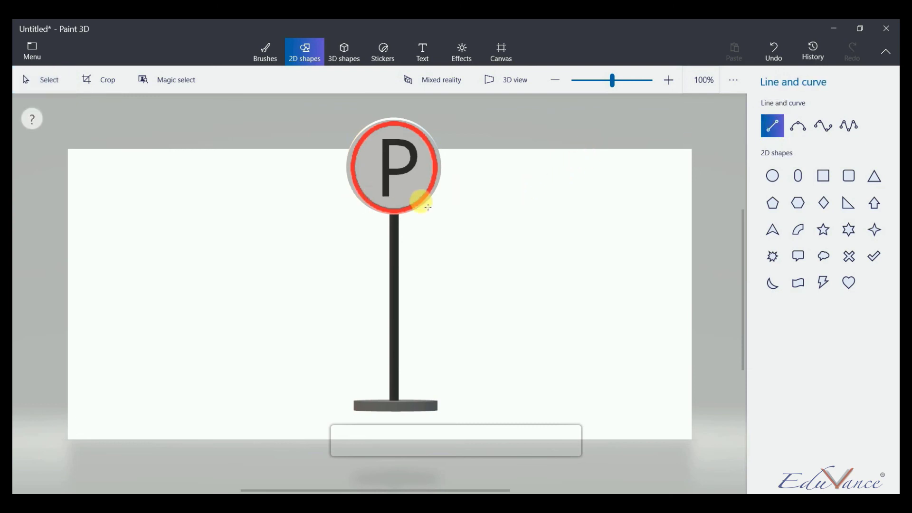
pyautogui.moveTo(333, 112); pyautogui.dragTo(510, 289)
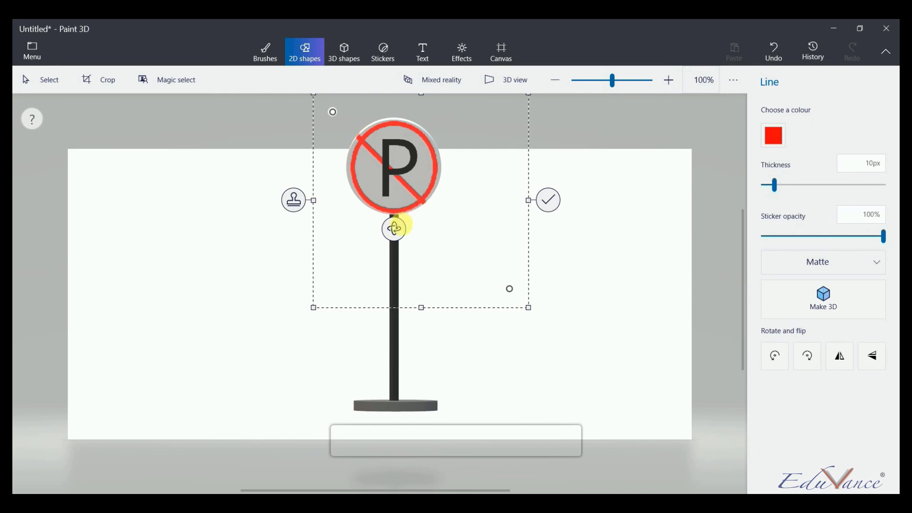
pyautogui.moveTo(528, 308); pyautogui.dragTo(511, 298)
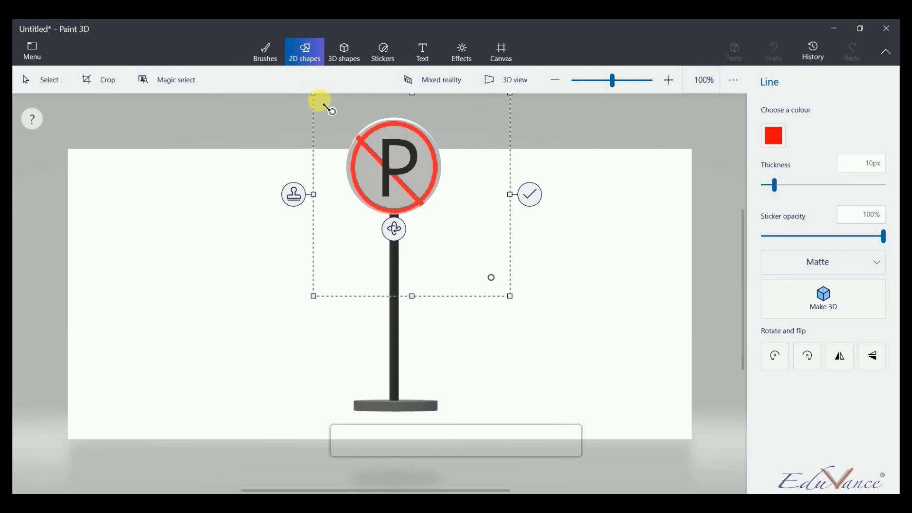
pyautogui.moveTo(327, 108); pyautogui.dragTo(347, 123)
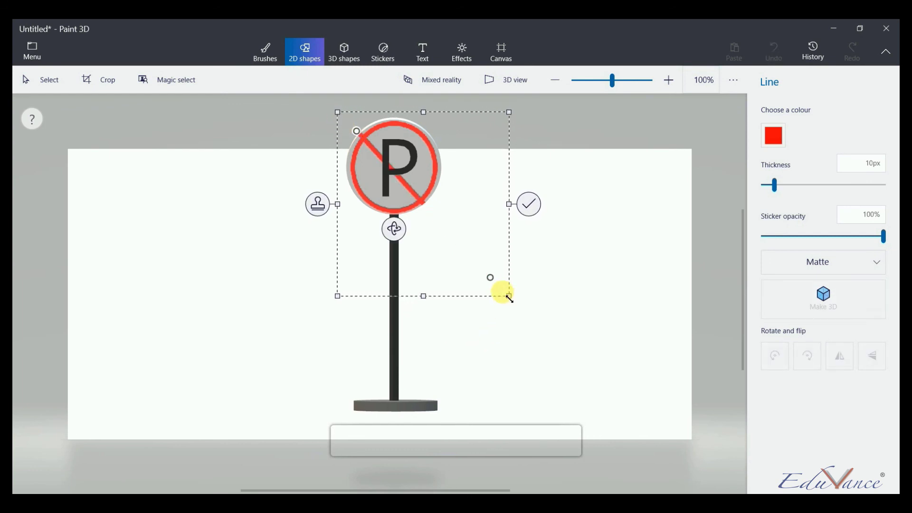
# Fit both slash ends onto the ring and check the result in perspective view
pyautogui.moveTo(510, 298); pyautogui.dragTo(495, 276)
pyautogui.moveTo(477, 249); pyautogui.dragTo(453, 219)
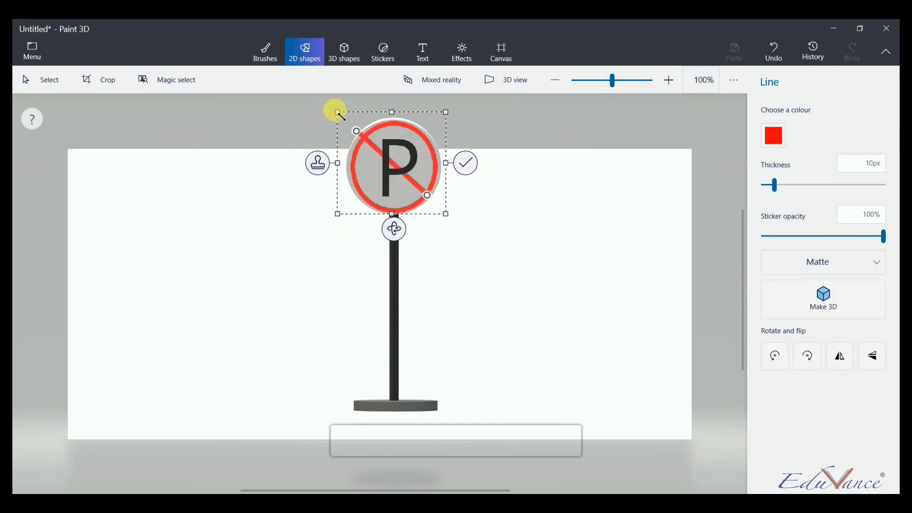
pyautogui.moveTo(343, 117)
pyautogui.mouseDown()
pyautogui.moveTo(348, 124)
pyautogui.moveTo(356, 116)
pyautogui.mouseUp()
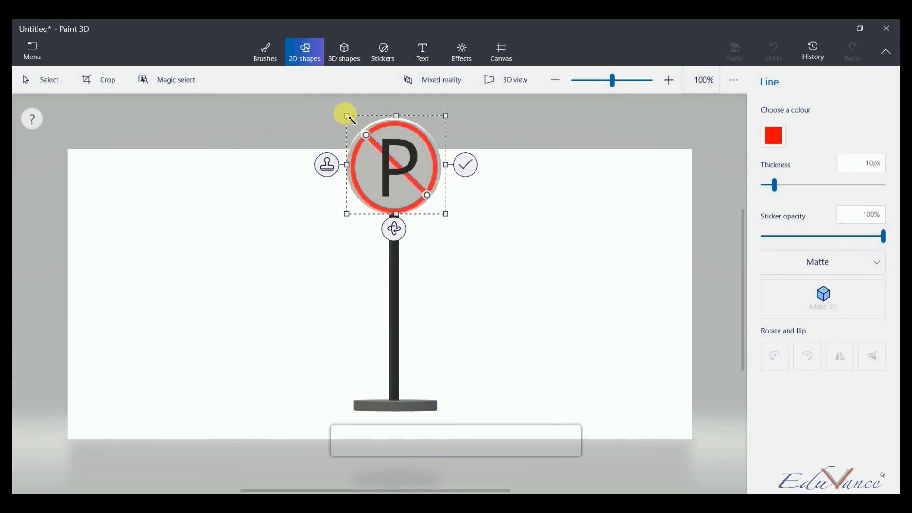
pyautogui.moveTo(447, 214); pyautogui.dragTo(451, 231)
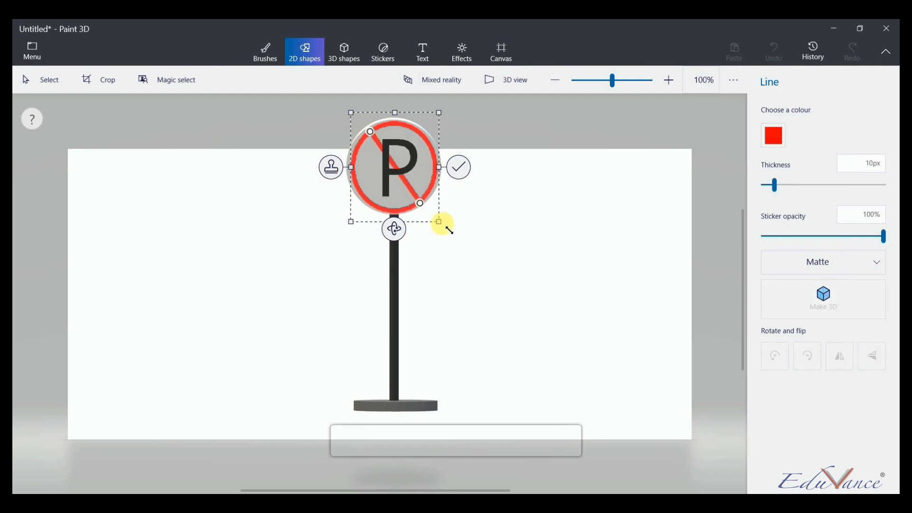
pyautogui.moveTo(450, 231); pyautogui.dragTo(440, 224)
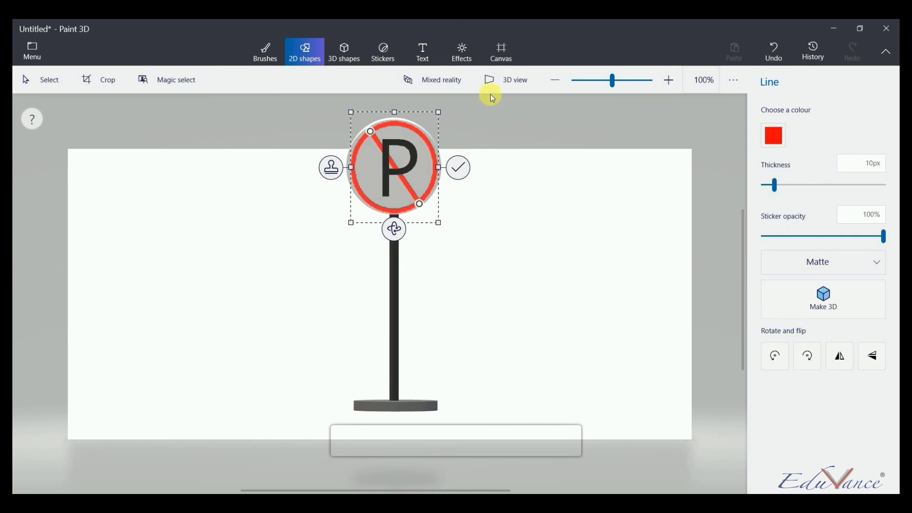
pyautogui.click(492, 83)
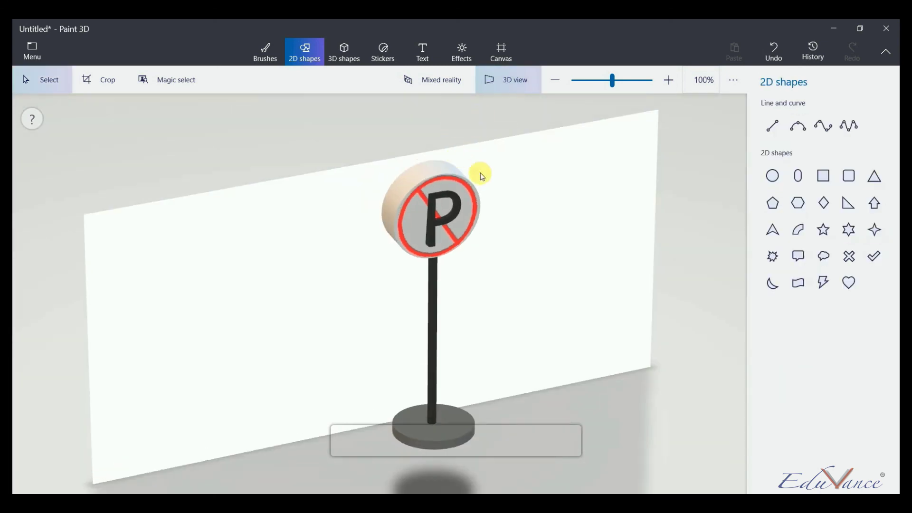
pyautogui.click(497, 80)
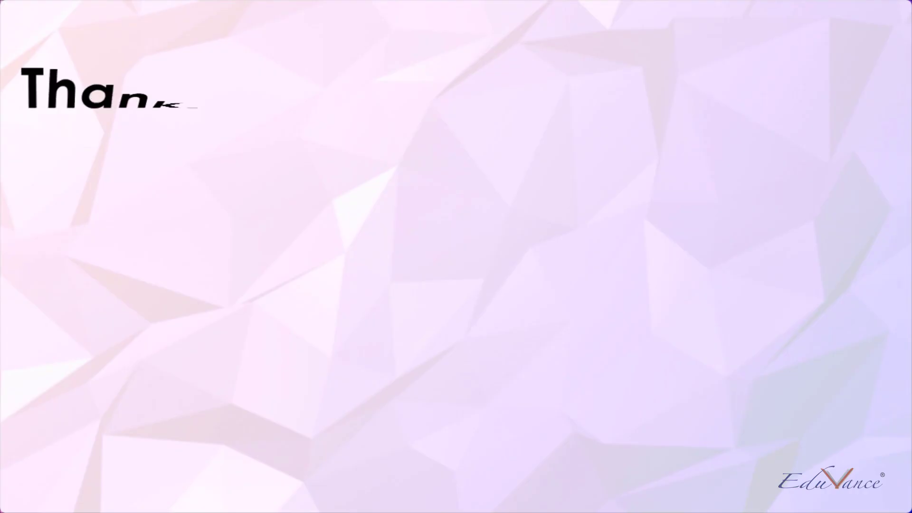